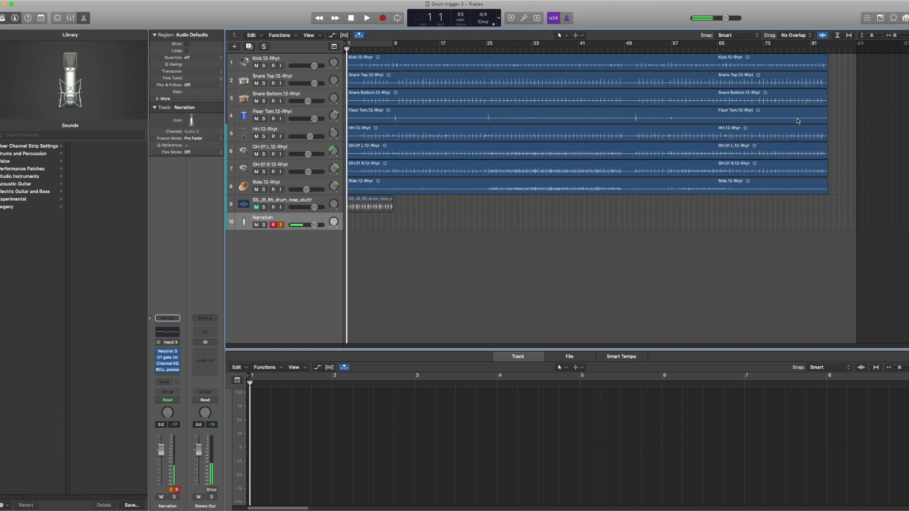
Play back the full drum mix from around bar 12.
drag(837, 50, 827, 50)
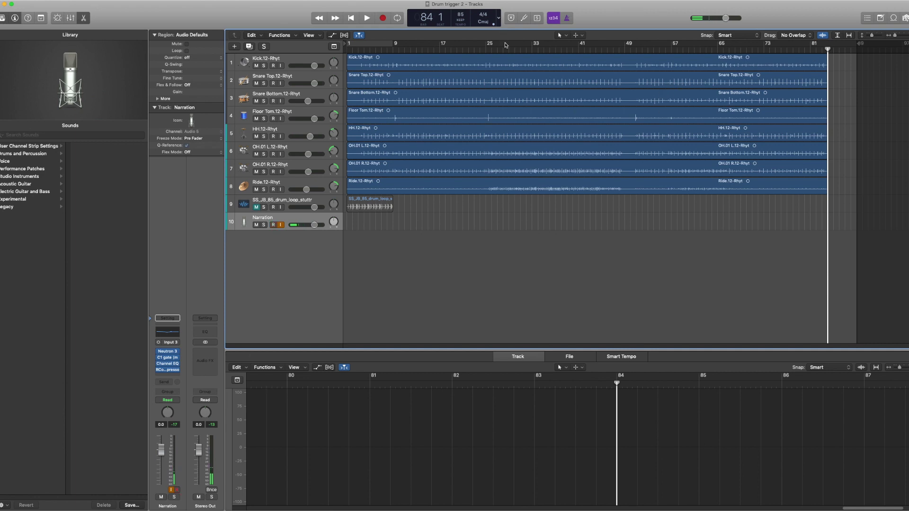
click(486, 49)
drag(482, 49, 410, 49)
key(space)
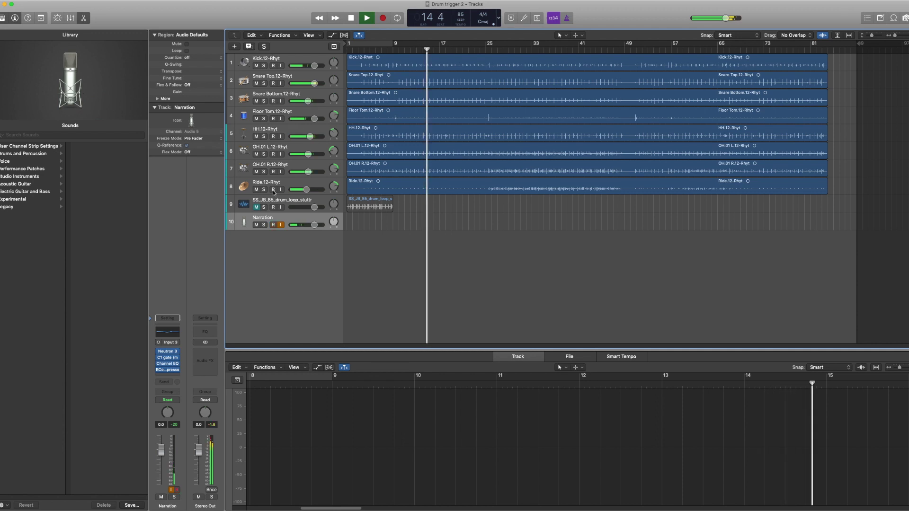
Stop playback and open the Trigger 2 plug-in on the Kick.12-Rhyt track.
click(248, 60)
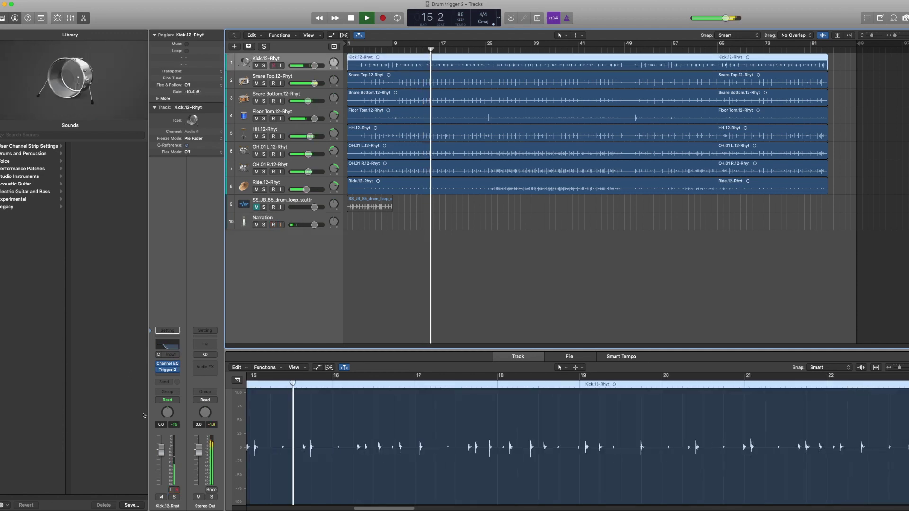
key(space)
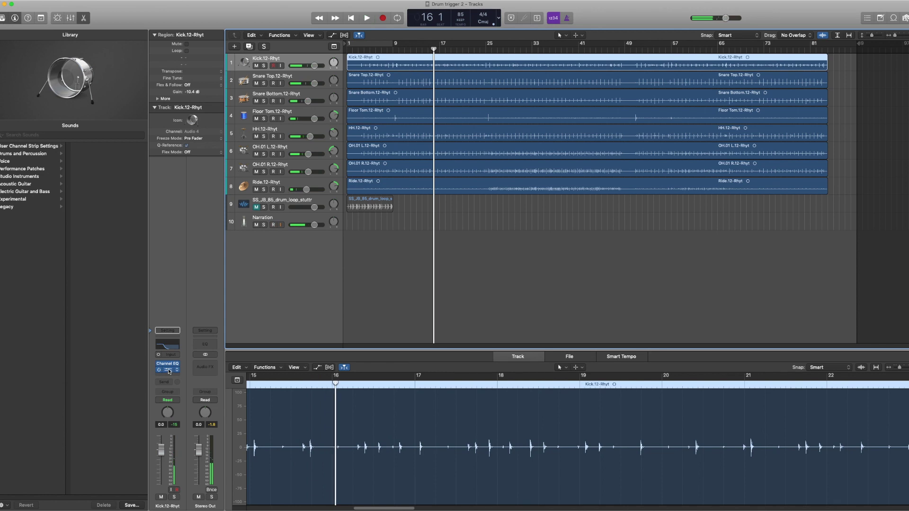
click(169, 372)
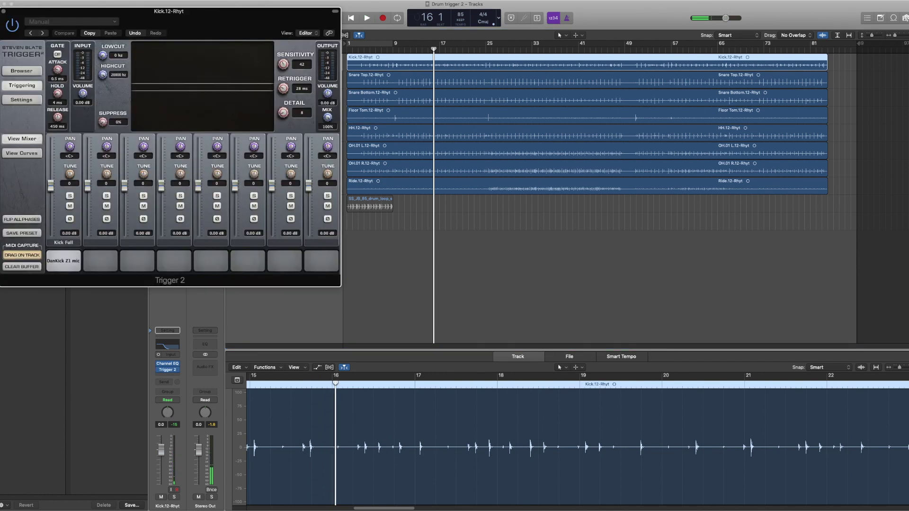
drag(174, 18, 167, 14)
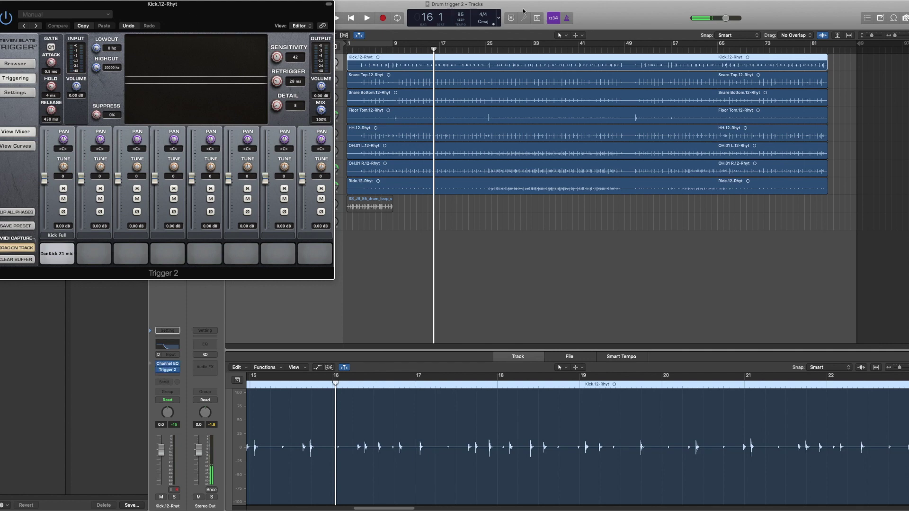
Play the kick track in solo from bar 9 with Channel EQ and Trigger 2 bypassed, and unsolo it.
click(441, 52)
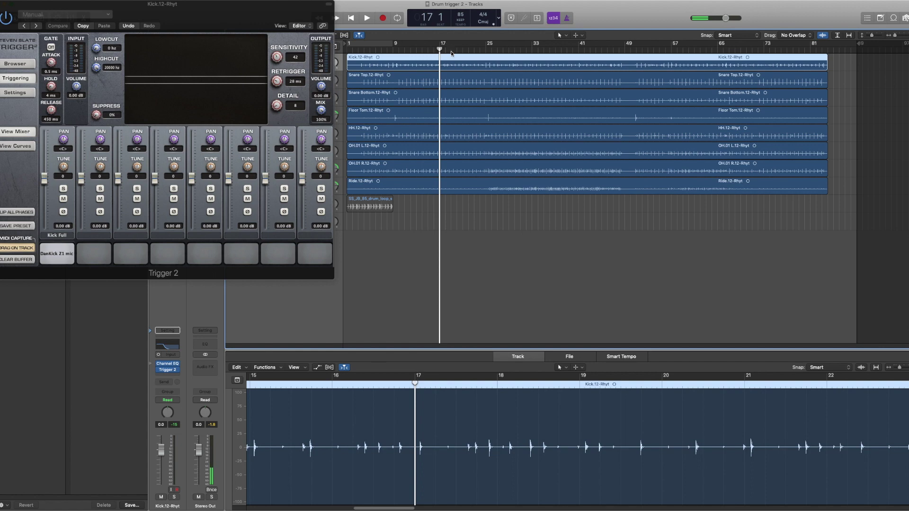
drag(441, 48, 395, 45)
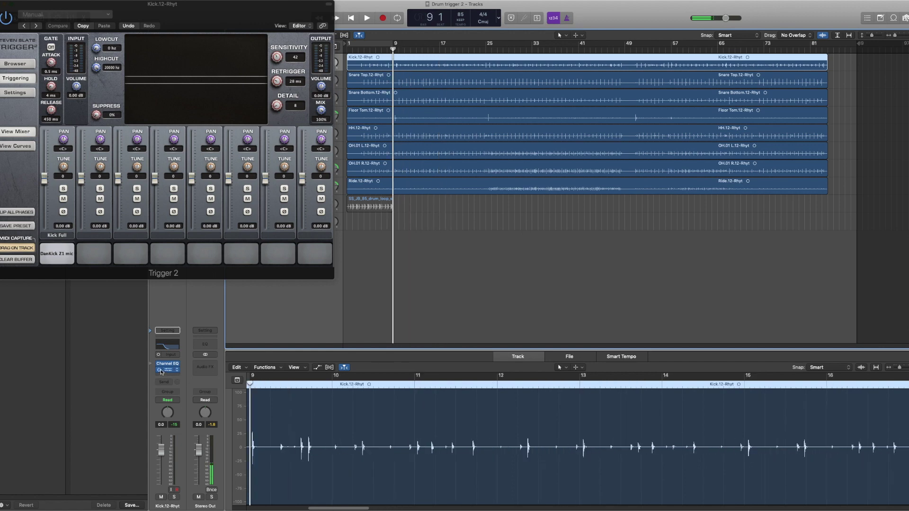
click(175, 497)
key(space)
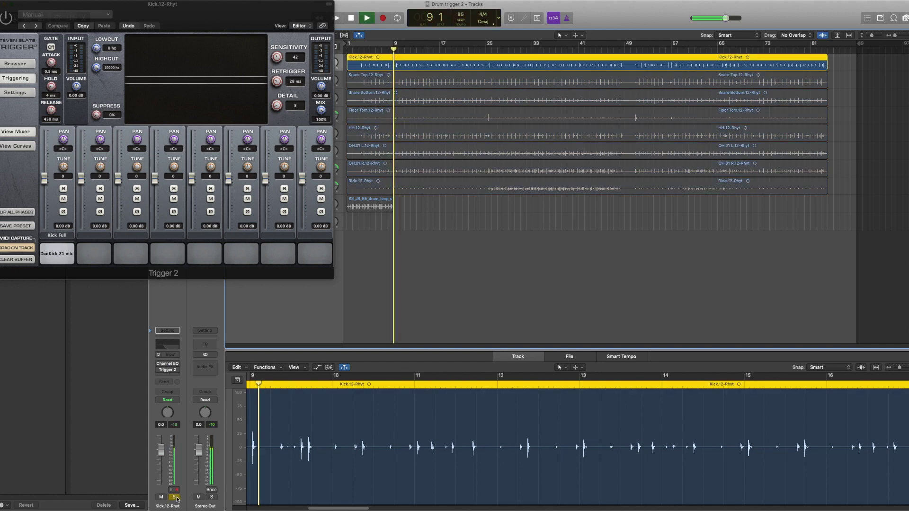
drag(225, 14, 695, 144)
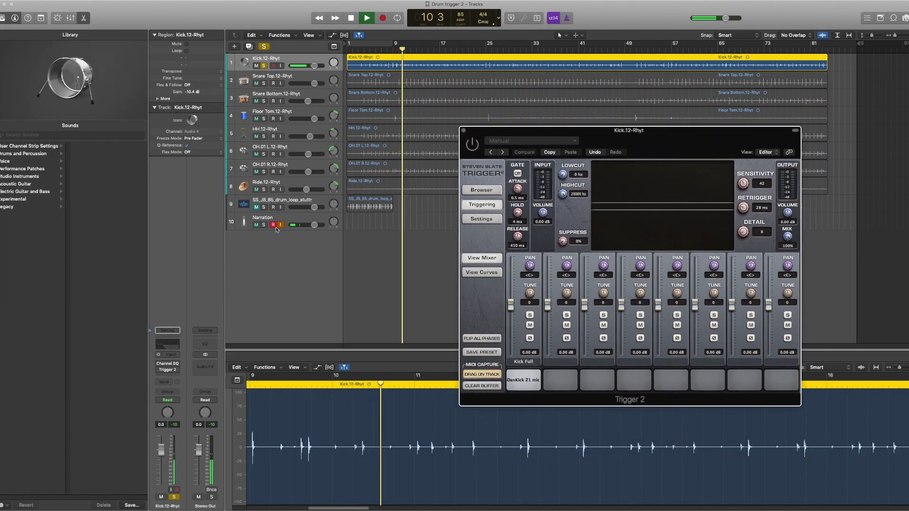
click(264, 66)
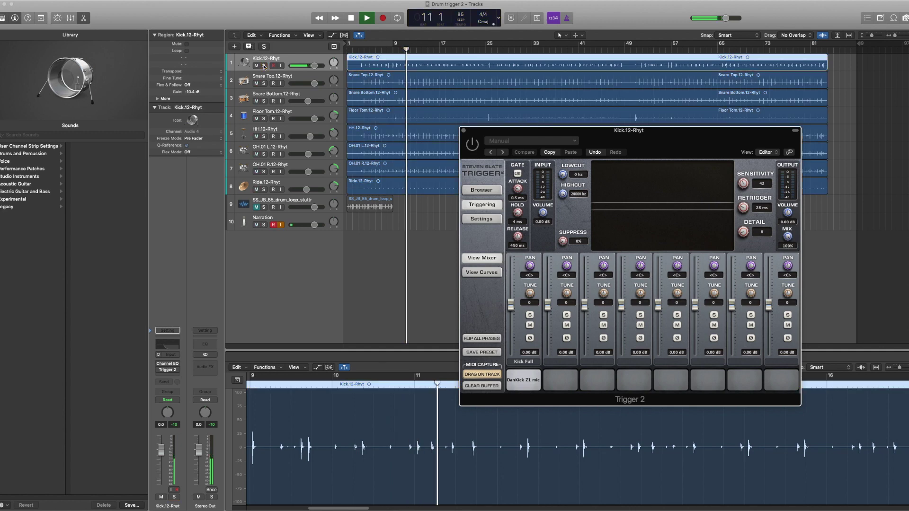
drag(467, 145, 441, 89)
key(space)
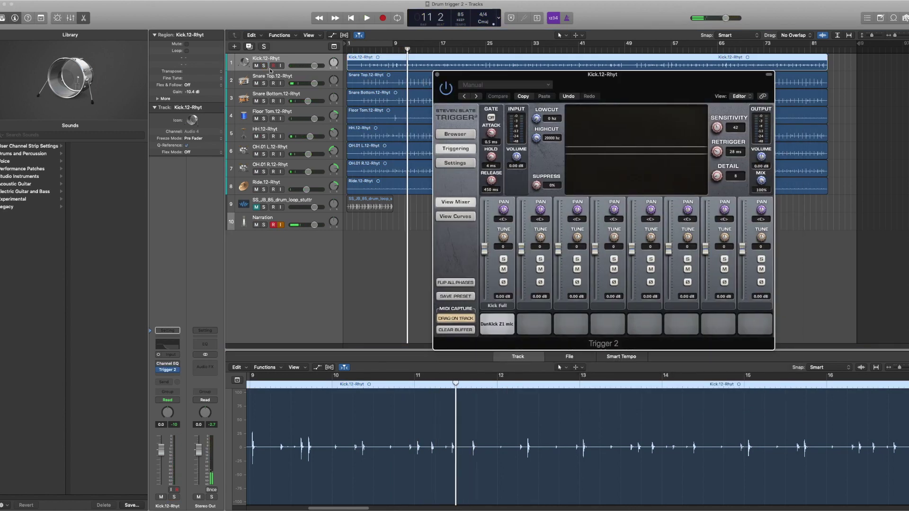
Play the soloed kick with Trigger 2 enabled to hear the sample, unsolo it and close the plug-in window.
click(264, 65)
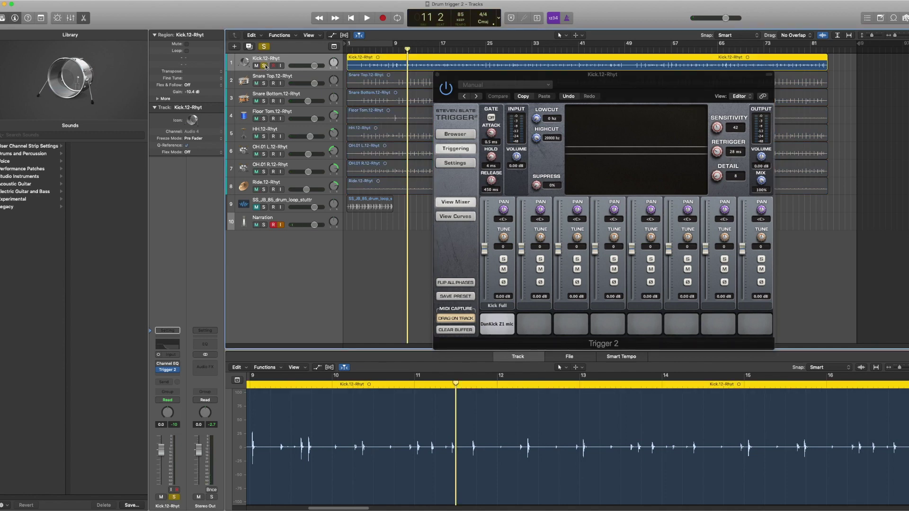
key(space)
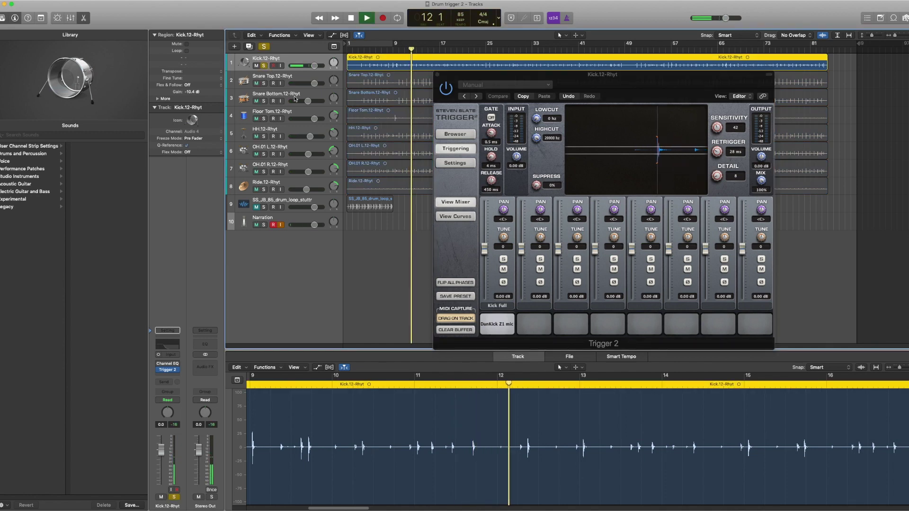
click(265, 66)
drag(597, 88, 155, 16)
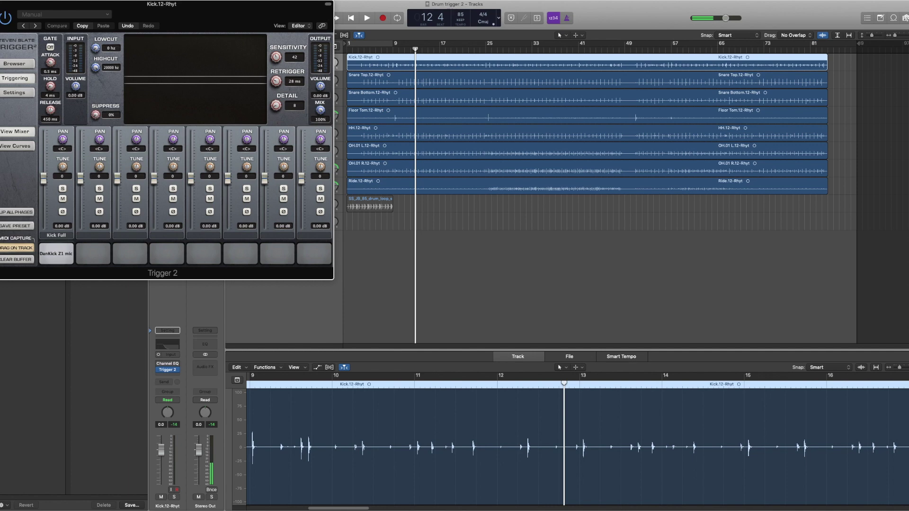
click(0, 5)
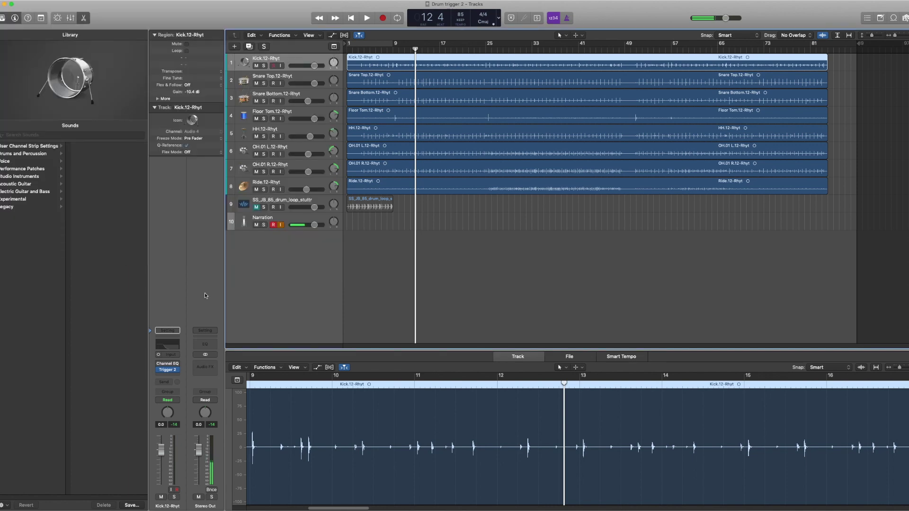
Play the Snare Top.12-Rhyt track in solo from bar 3, and unsolo it.
mouse_move(160, 370)
click(253, 75)
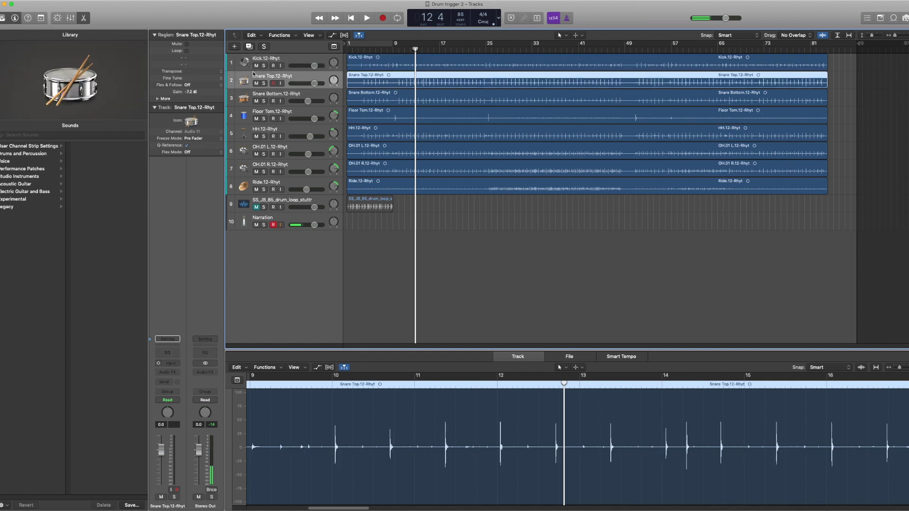
drag(378, 50, 361, 50)
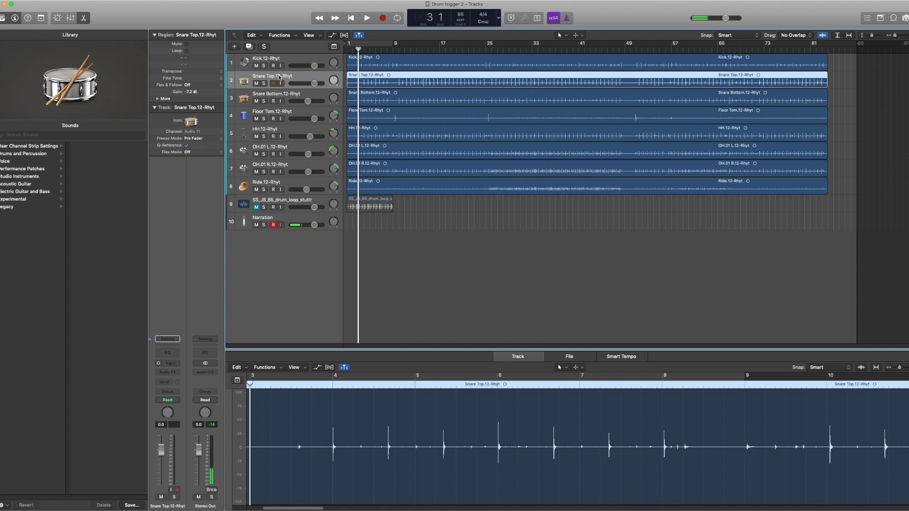
click(264, 83)
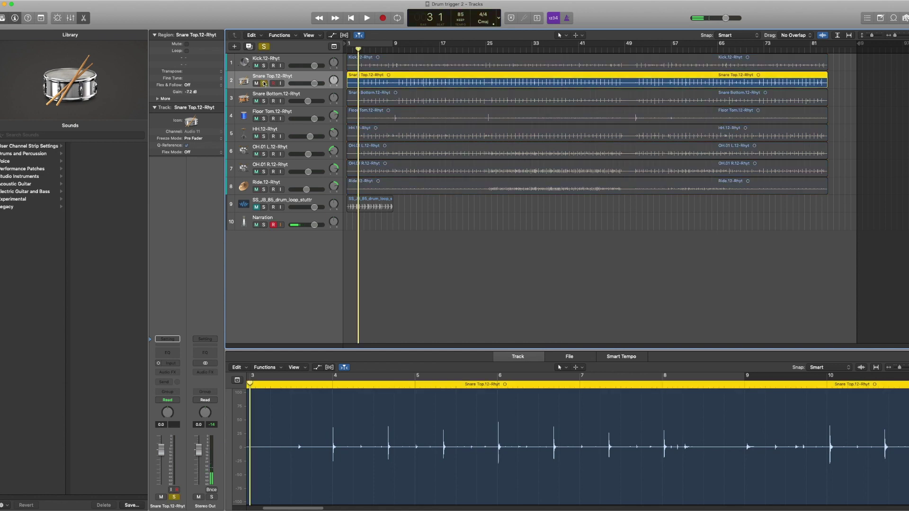
key(space)
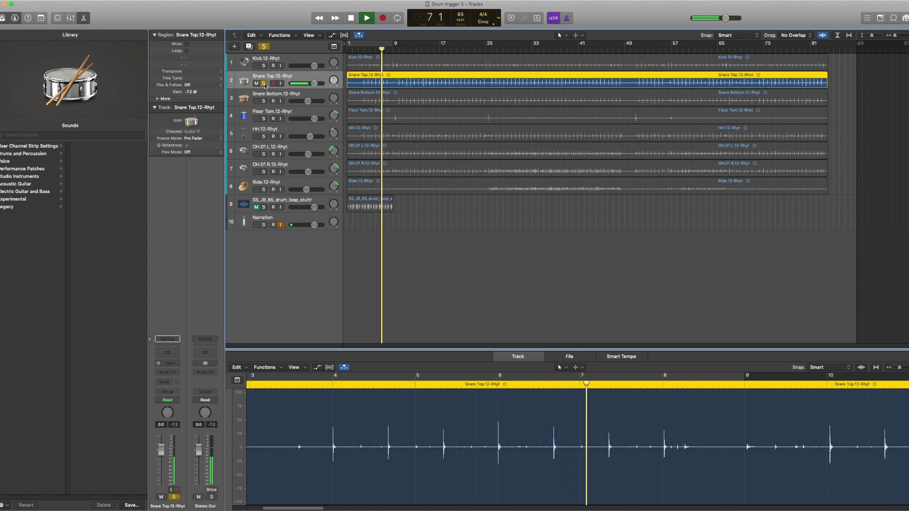
key(space)
click(264, 84)
Place the playhead just before bar 4 and start Drum Replacement/Doubling on the Snare Top.12-Rhyt track.
click(363, 50)
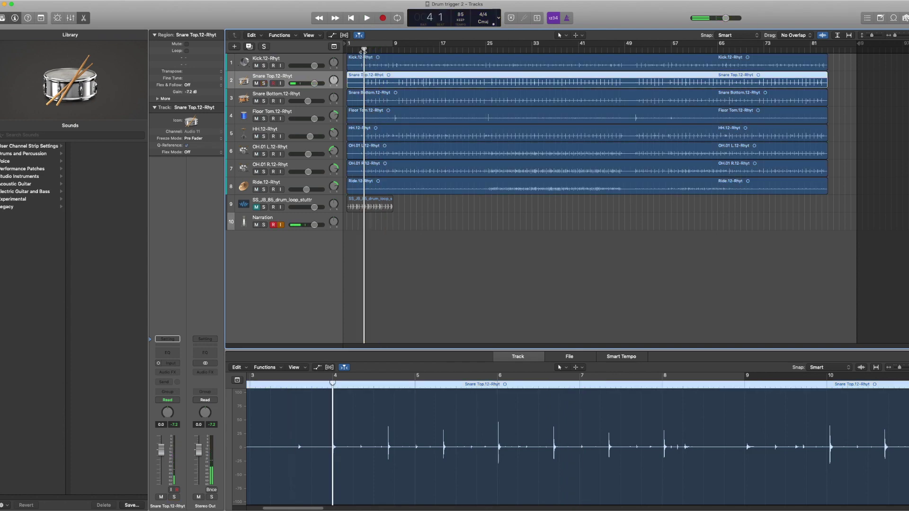
click(362, 50)
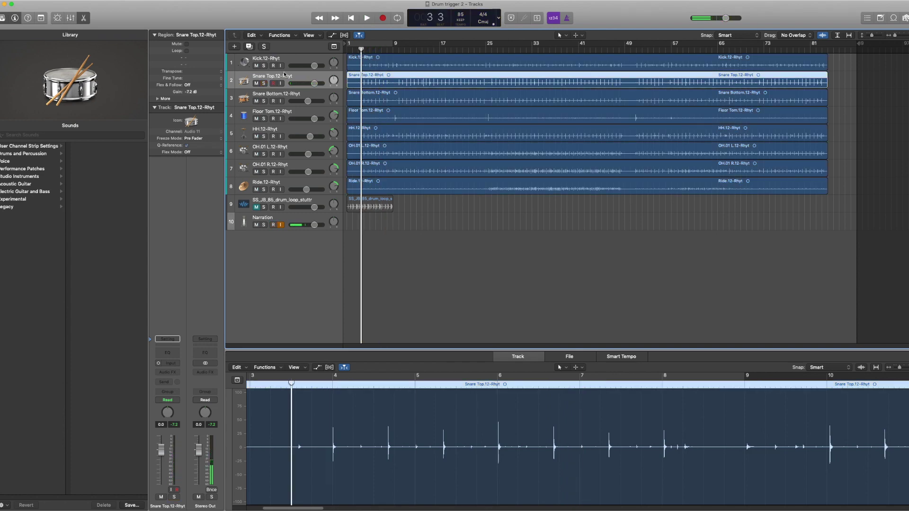
click(867, 81)
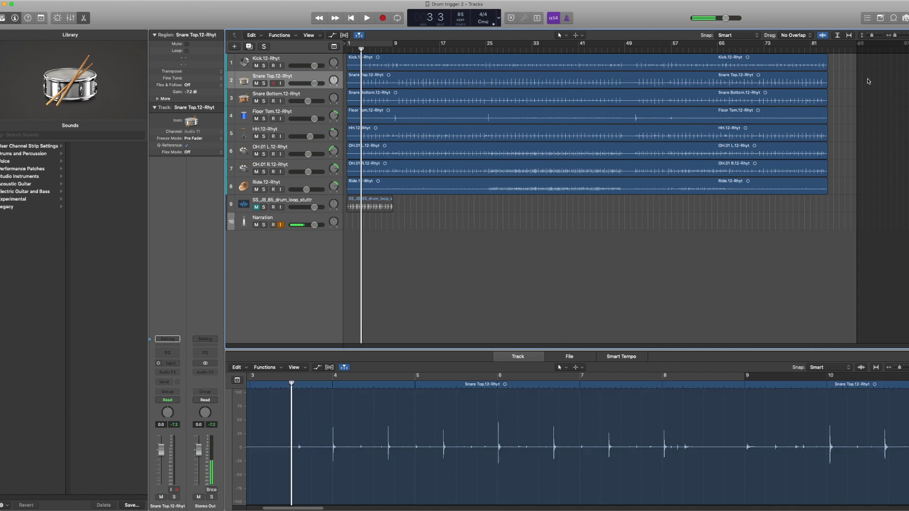
click(253, 80)
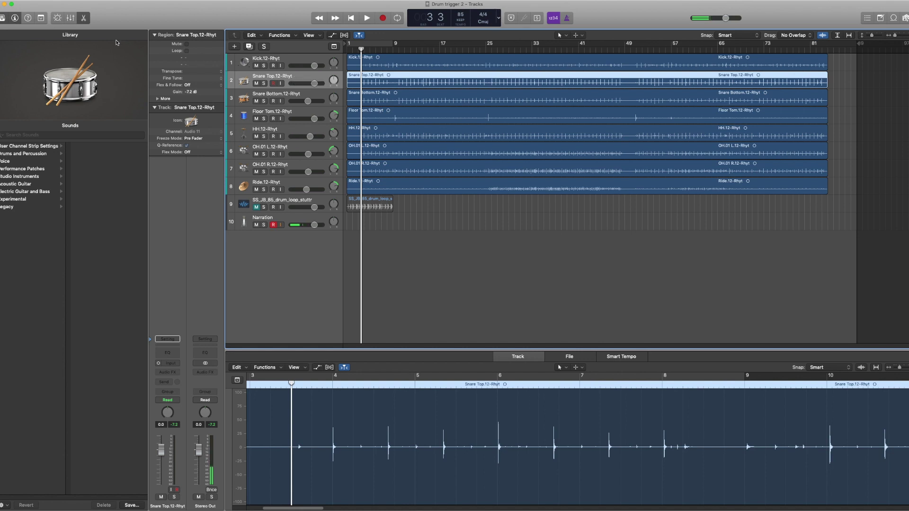
key(ctrl+d)
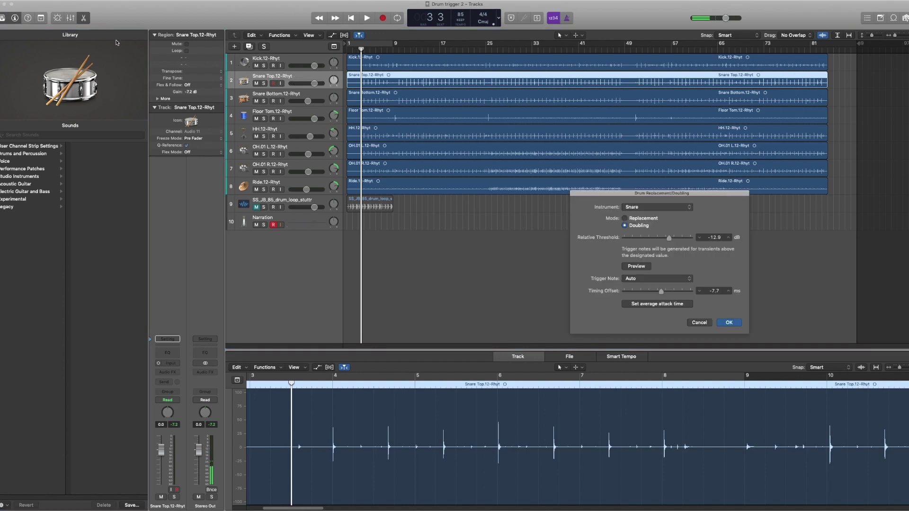
drag(661, 199, 748, 219)
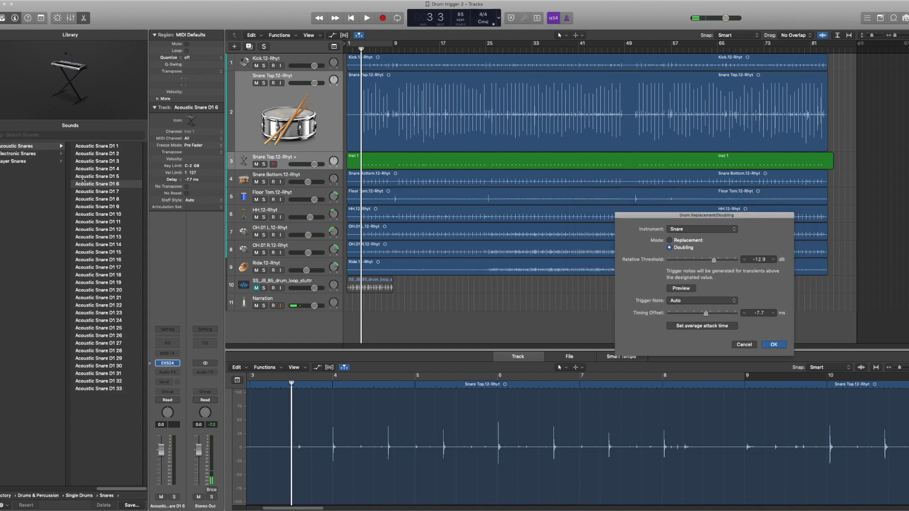
Examine the EXS24 sampler on the doubled snare track and the list of alternative instruments.
click(171, 365)
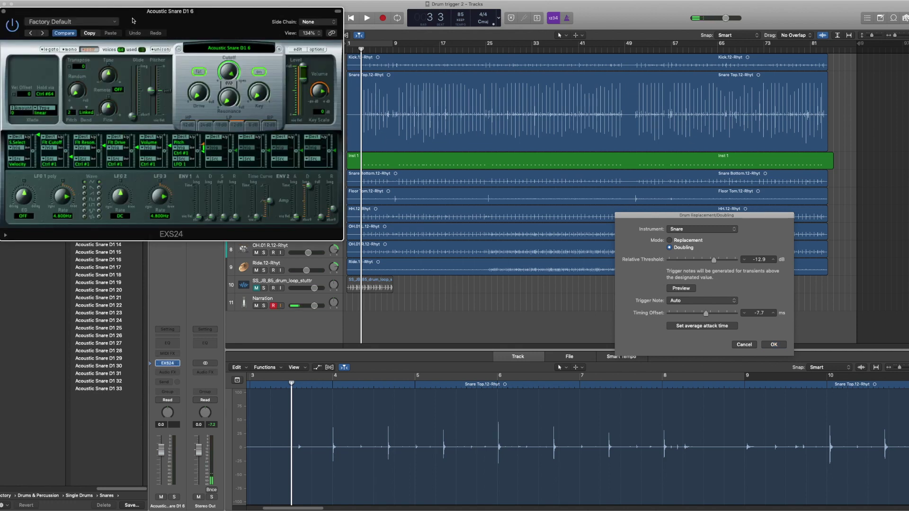
drag(133, 20, 170, 29)
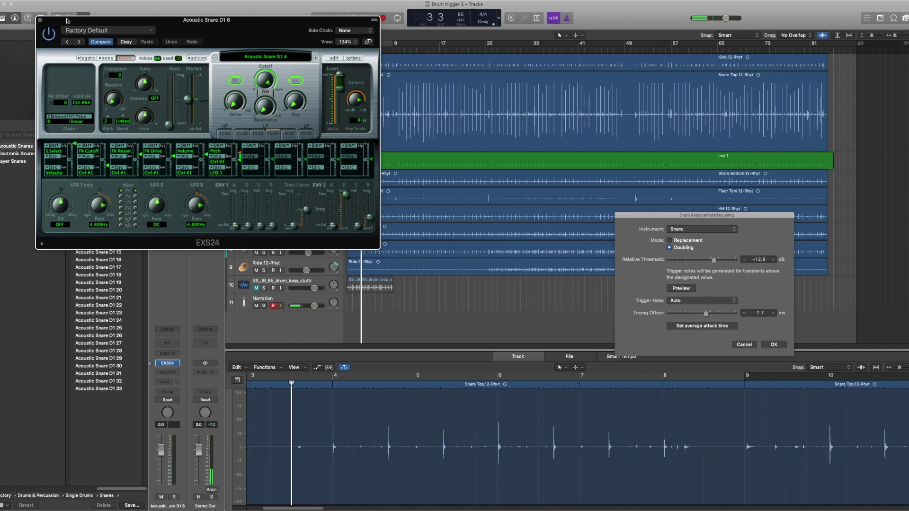
click(41, 20)
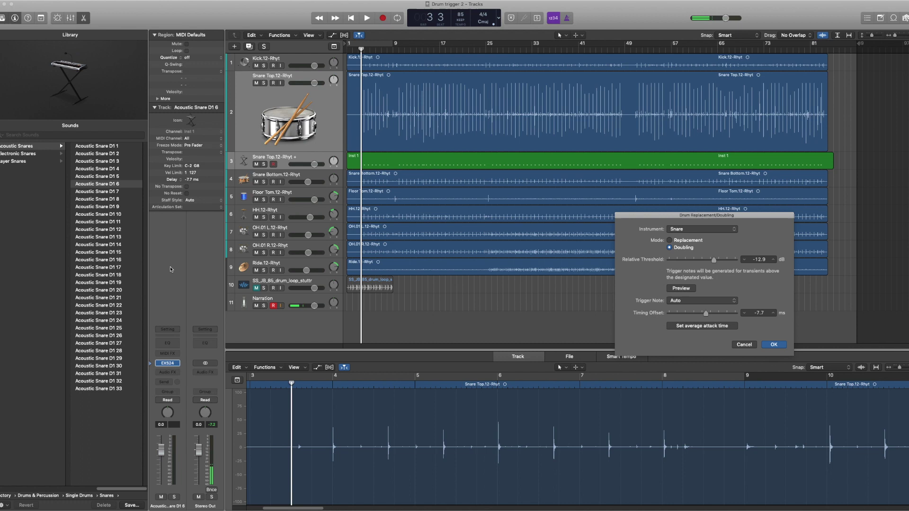
click(179, 364)
mouse_move(195, 371)
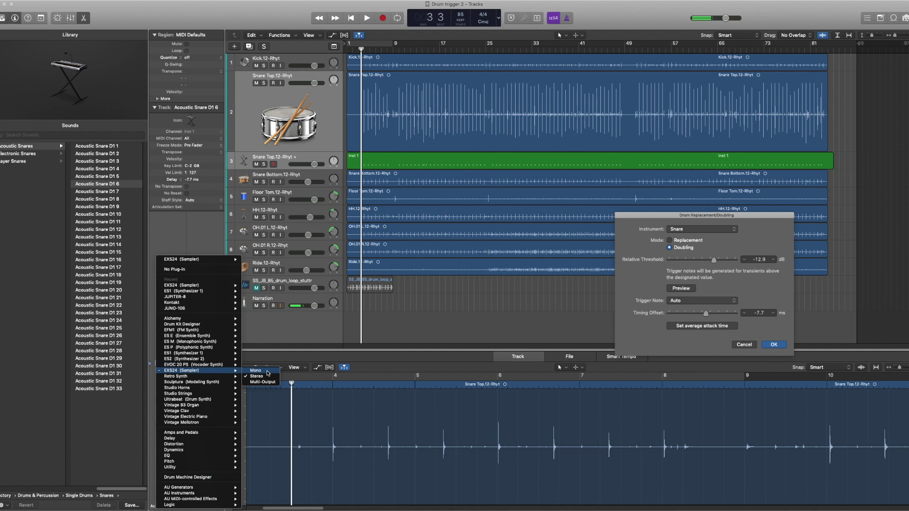
click(268, 374)
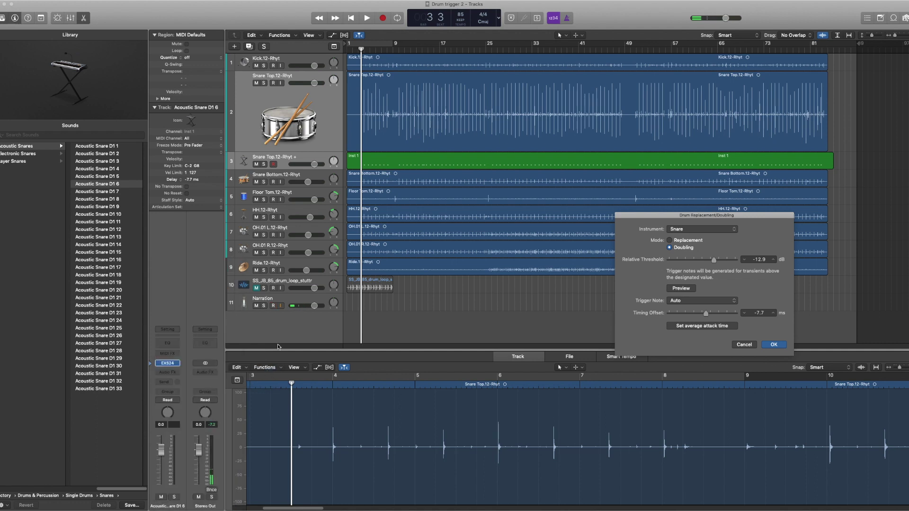
Play the drums from around bar 4 to hear the snare doubled with Acoustic Snare D1 6.
click(364, 51)
key(space)
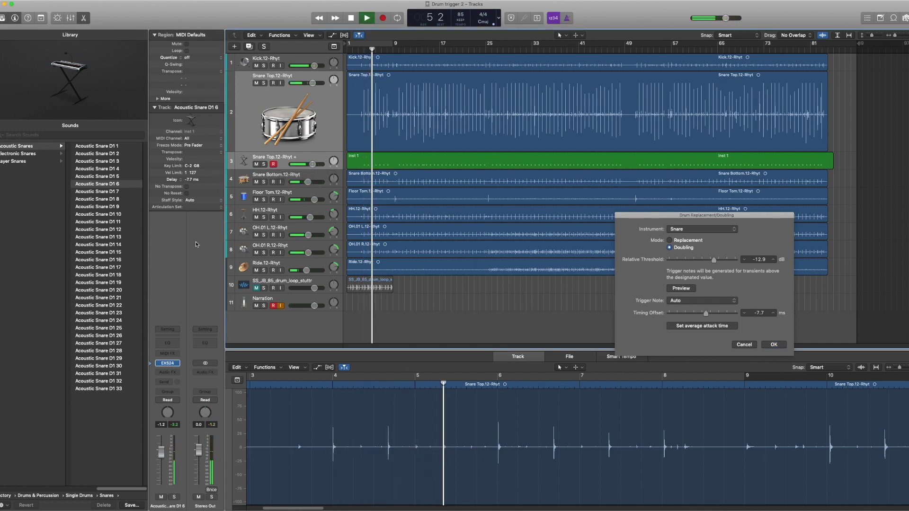
key(space)
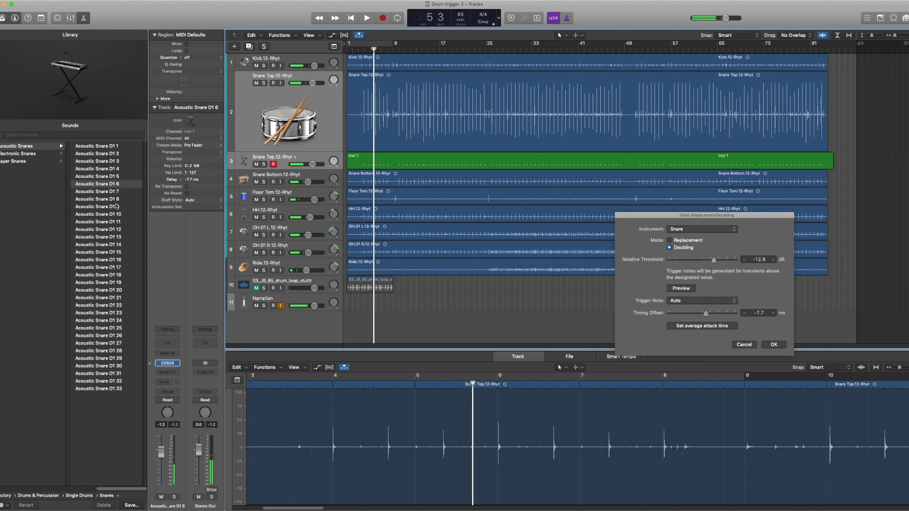
Change the doubled snare's sound to Acoustic Snare D1 10 and audition it with the drums.
click(107, 215)
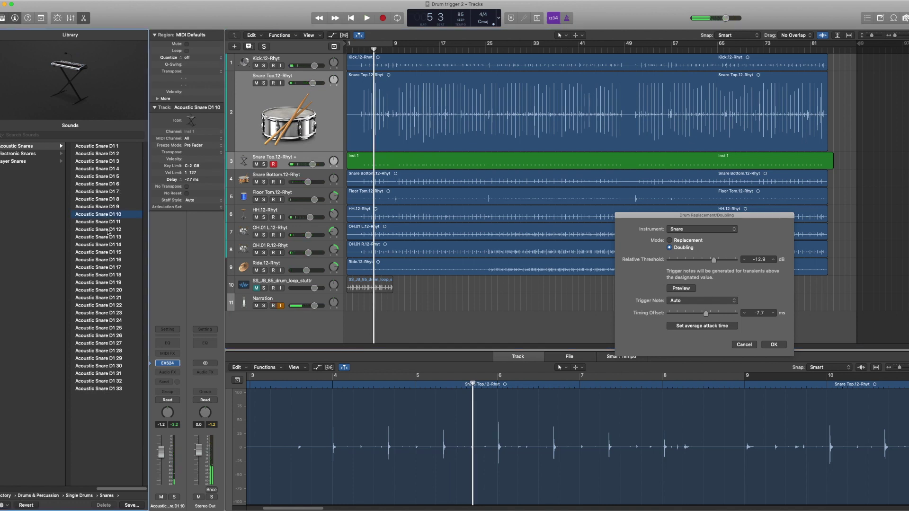
key(space)
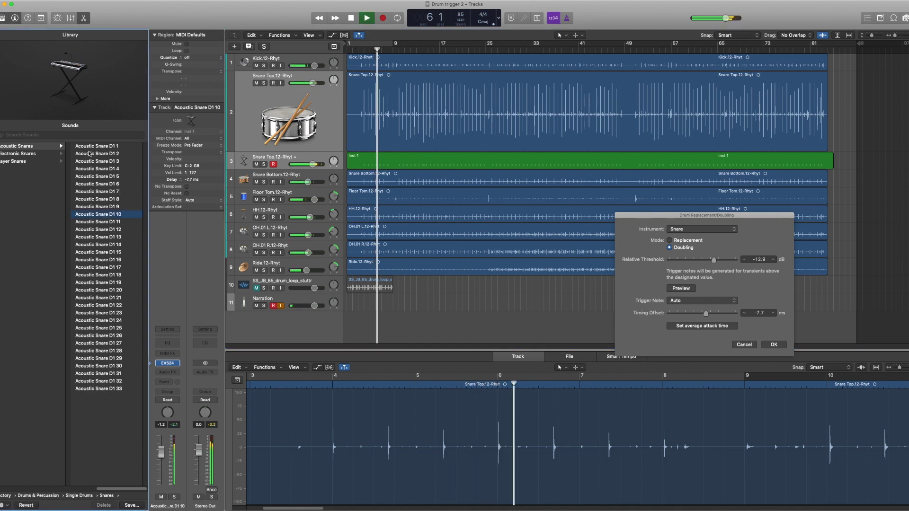
Change the doubled snare's sound to Acoustic Snare D1 4 and lower its volume in the EXS24 sampler.
click(112, 169)
click(177, 364)
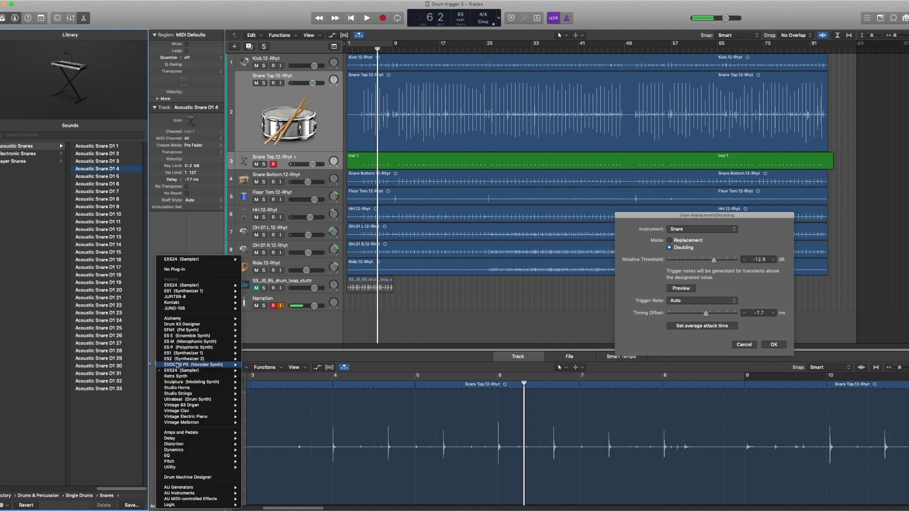
key(Escape)
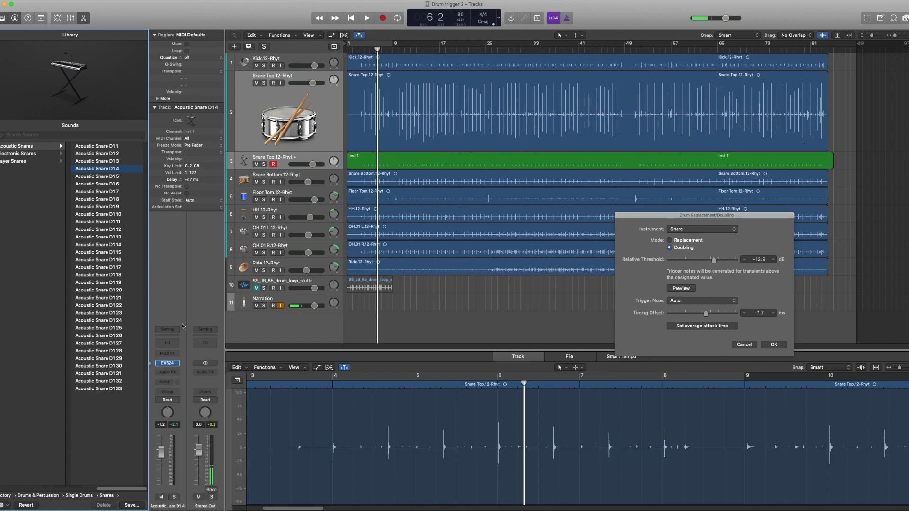
click(167, 363)
mouse_move(320, 94)
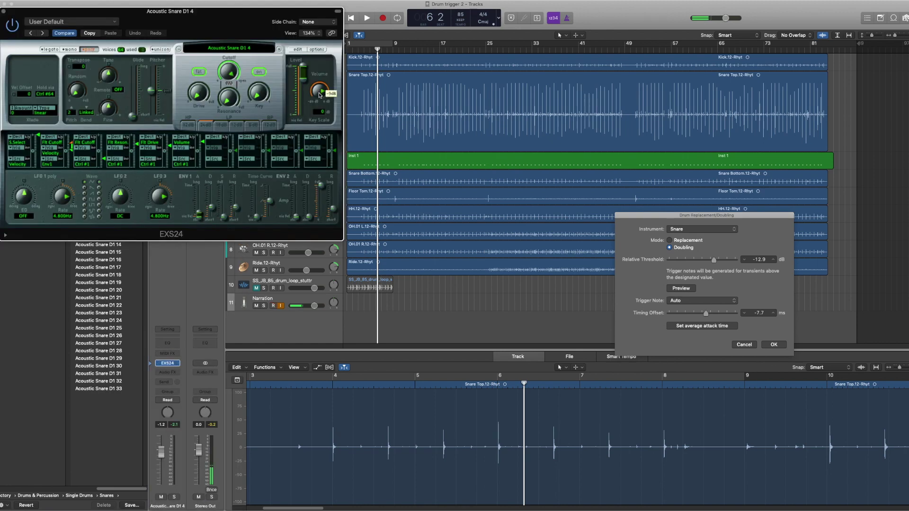
drag(320, 94, 321, 101)
click(5, 10)
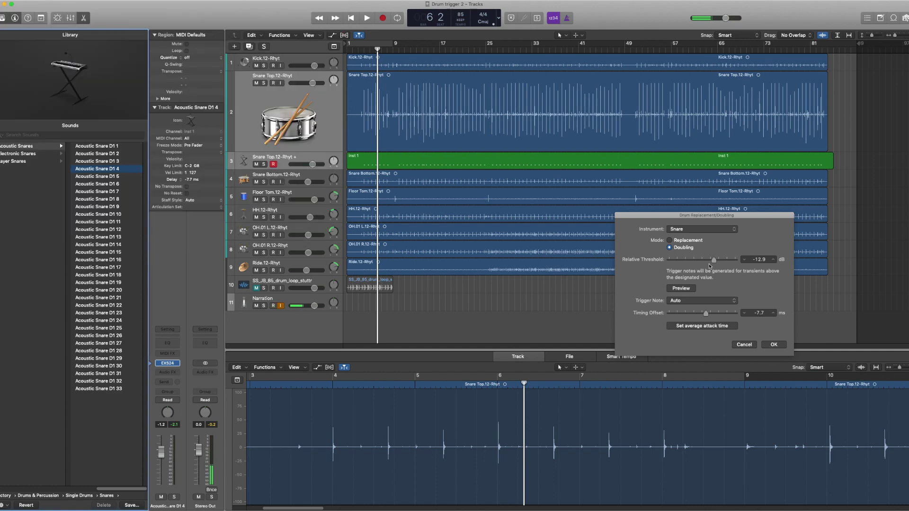
Compare the trigger notes in the Inst 1 region with the transients of the Snare Top.12-Rhyt audio.
click(433, 165)
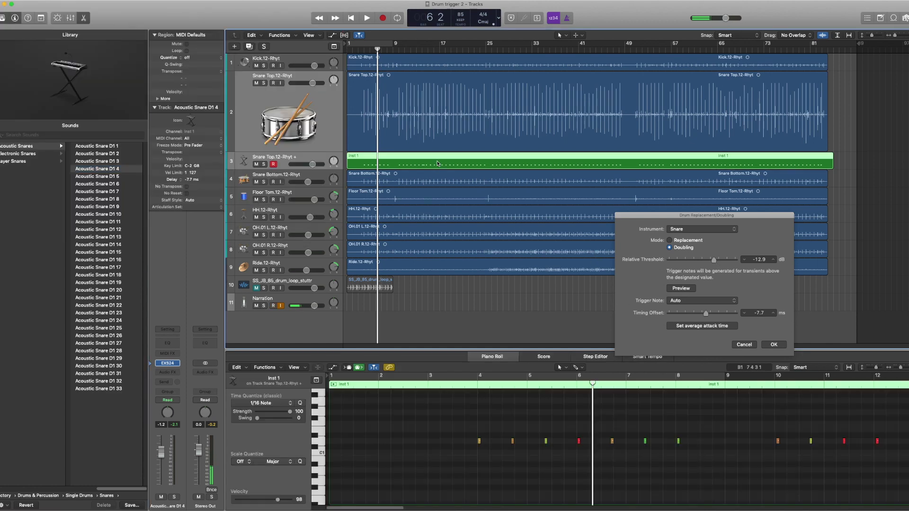
scroll(587, 462, left, 2)
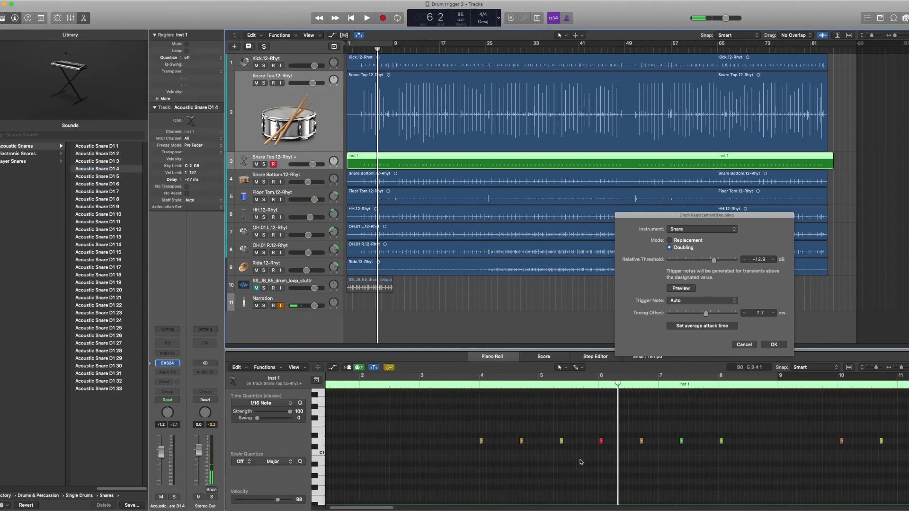
scroll(596, 466, right, 4)
scroll(603, 471, down, 2)
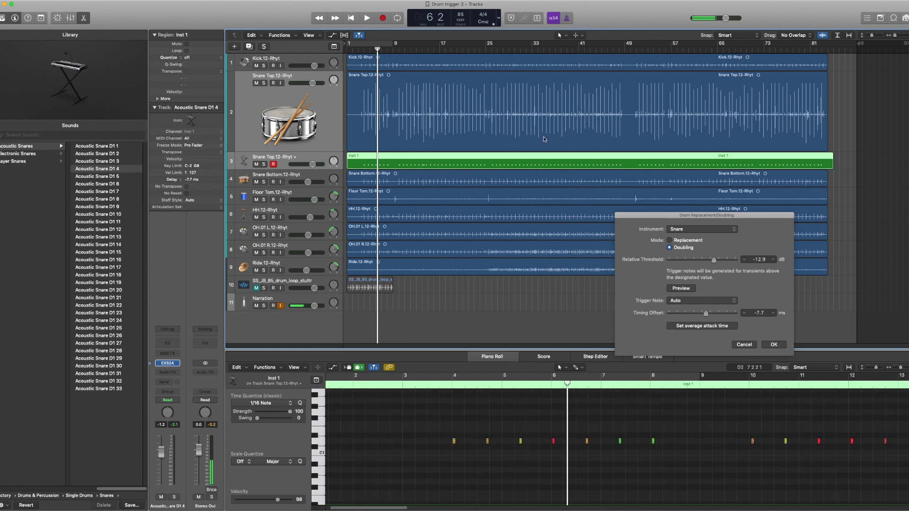
scroll(583, 432, right, 3)
click(424, 110)
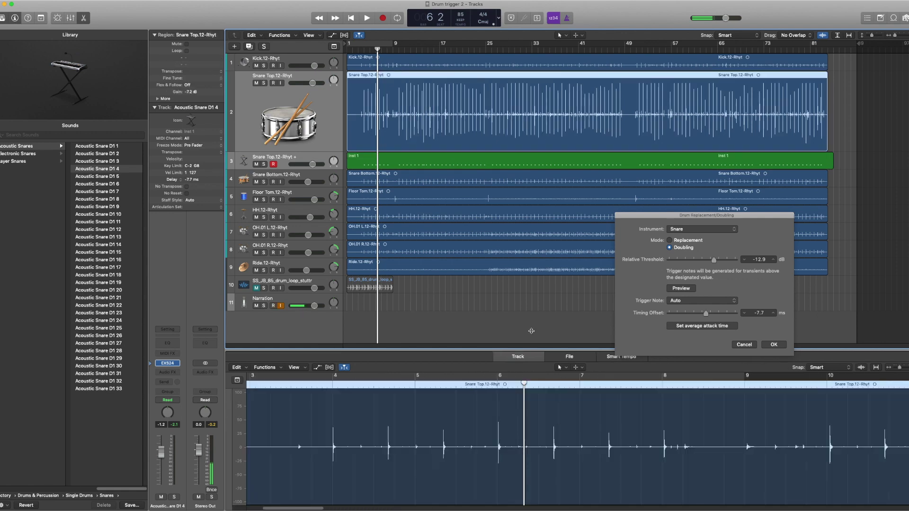
key(Down)
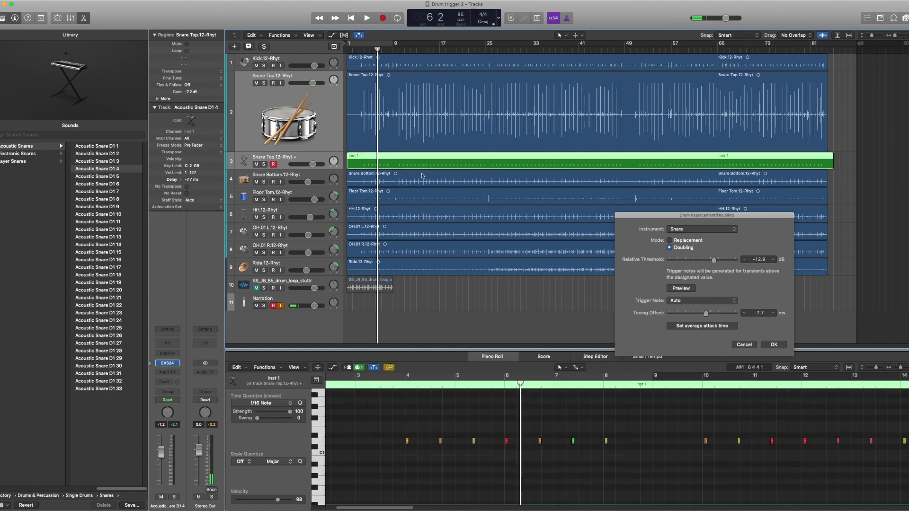
scroll(534, 394, right, 1)
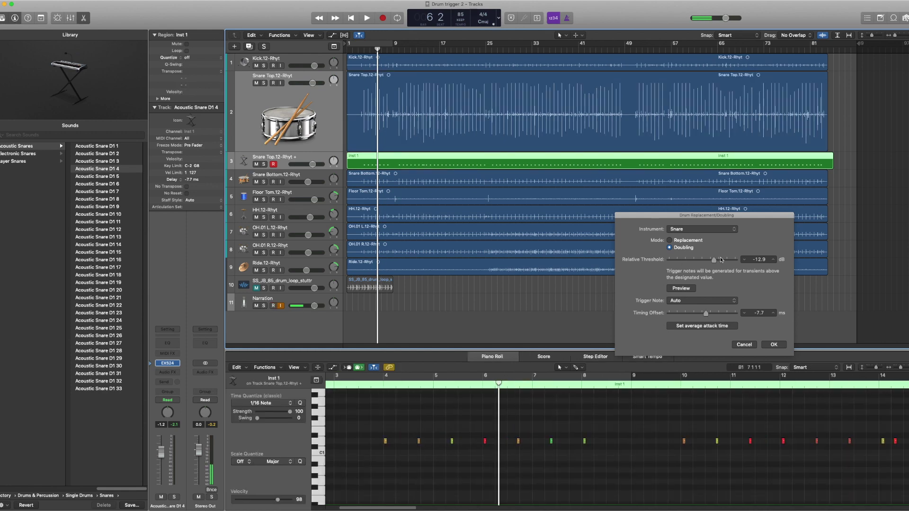
Set the relative threshold to -12.5 dB, adjust the timing offset slightly and apply the snare doubling.
mouse_move(714, 262)
mouse_down()
mouse_move(686, 265)
mouse_move(714, 265)
mouse_up()
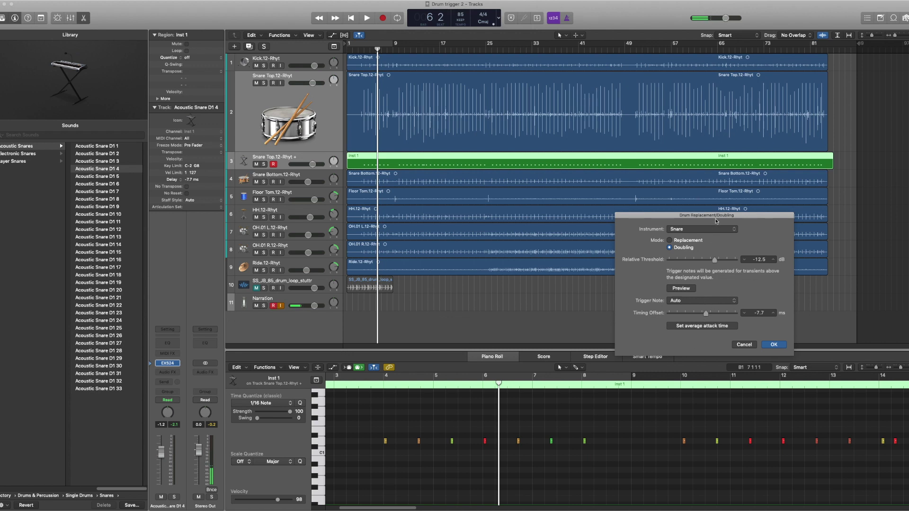
drag(724, 218, 805, 199)
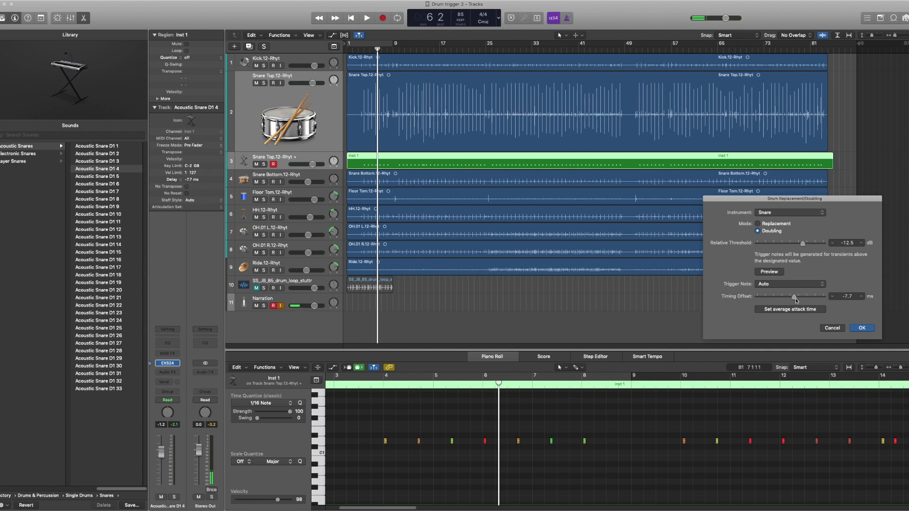
drag(796, 301, 792, 299)
click(862, 329)
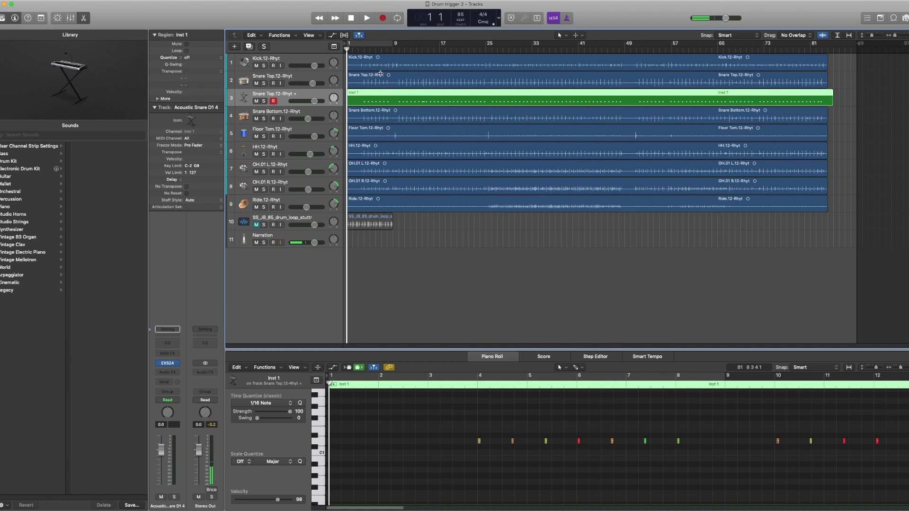
Place the playhead at bar 4 and lower the velocity of all trigger notes in the Inst 1 region to 48.
click(361, 50)
drag(360, 49, 364, 49)
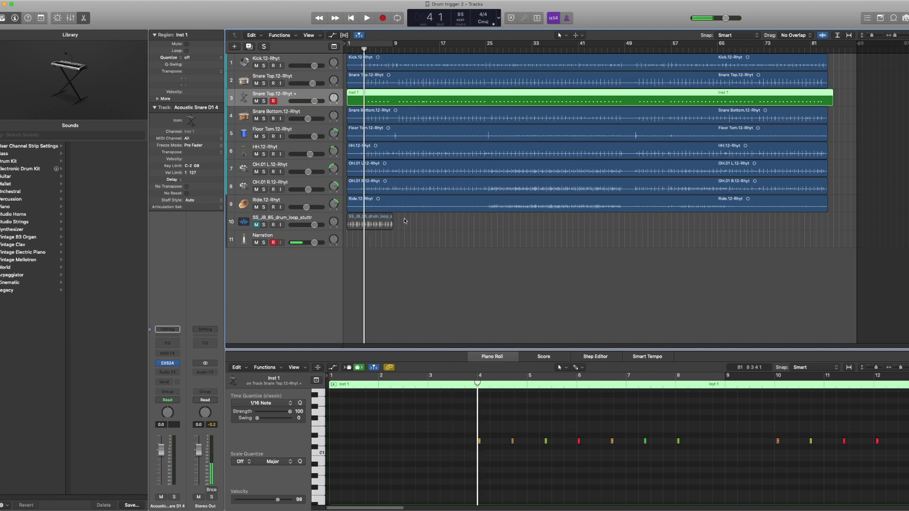
scroll(595, 471, down, 10)
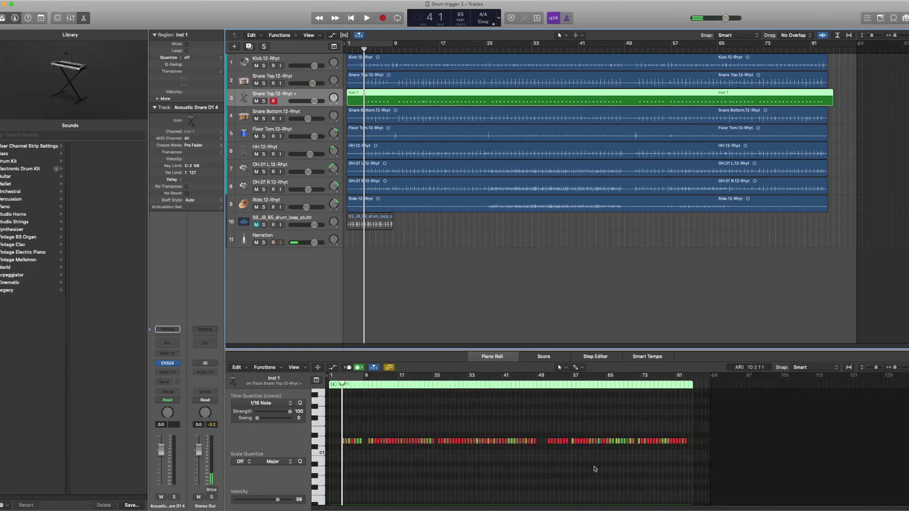
scroll(438, 455, up, 1)
click(438, 487)
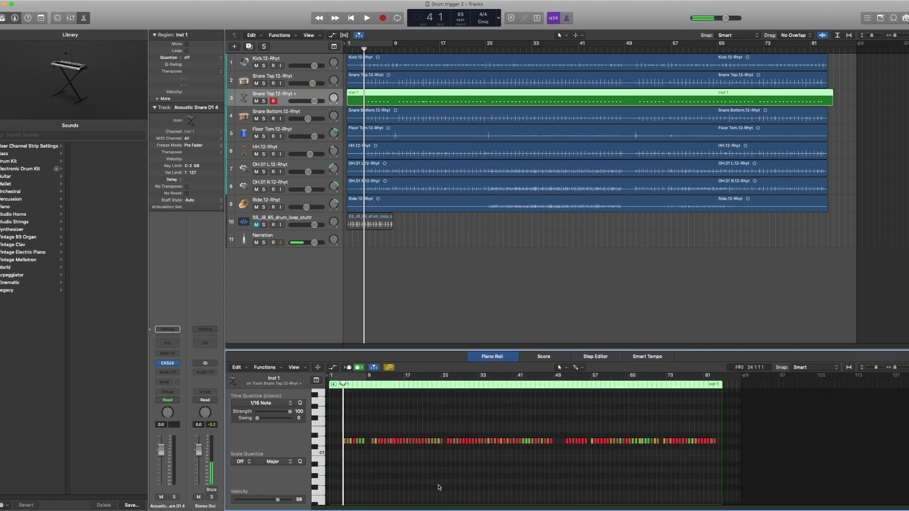
key(super+a)
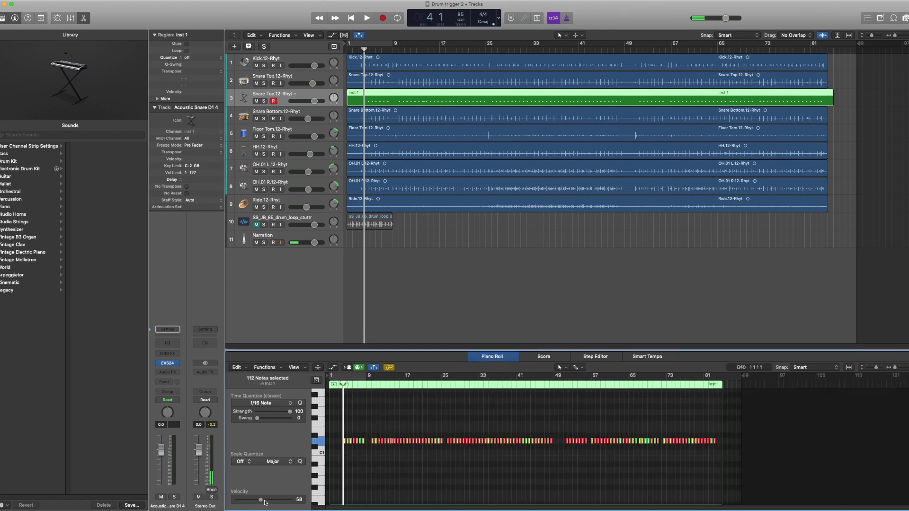
drag(260, 502, 257, 502)
click(383, 471)
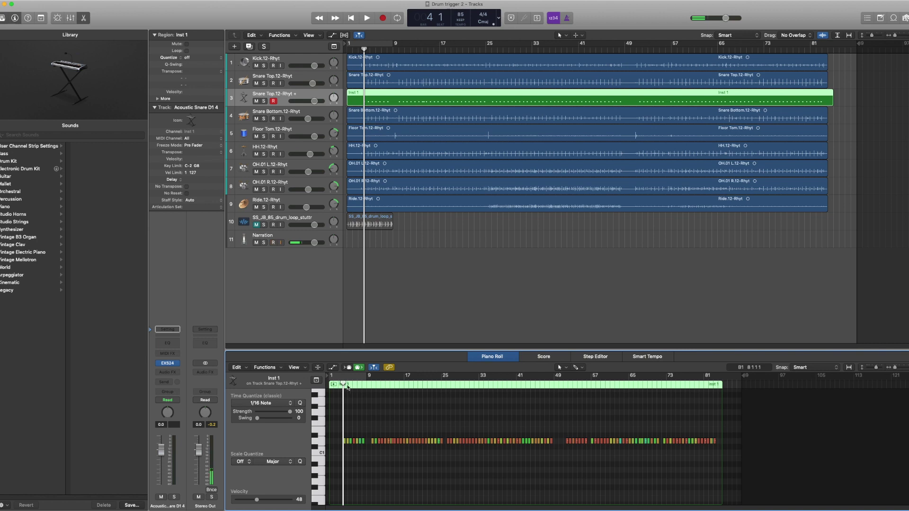
Play the drums from bar 4 and lower the doubled snare track's volume to -3.1 dB.
drag(381, 50, 357, 50)
key(space)
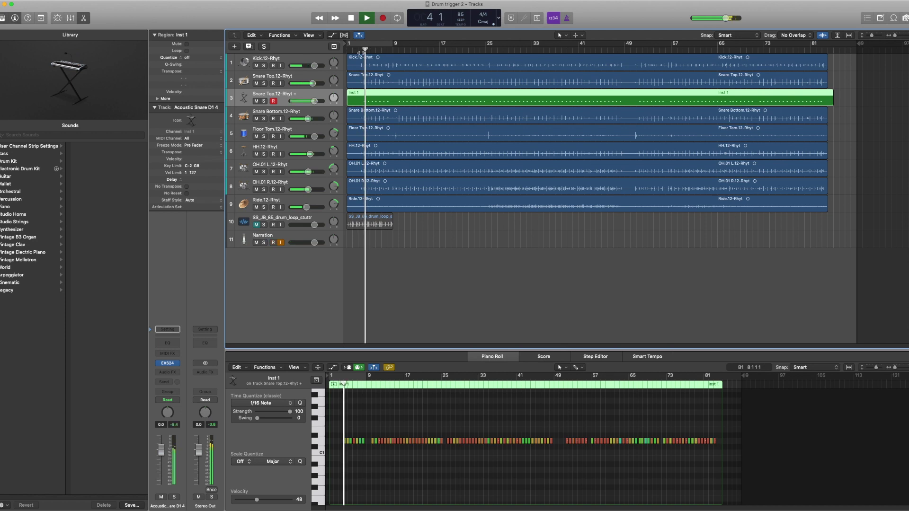
click(173, 364)
mouse_move(185, 372)
click(254, 372)
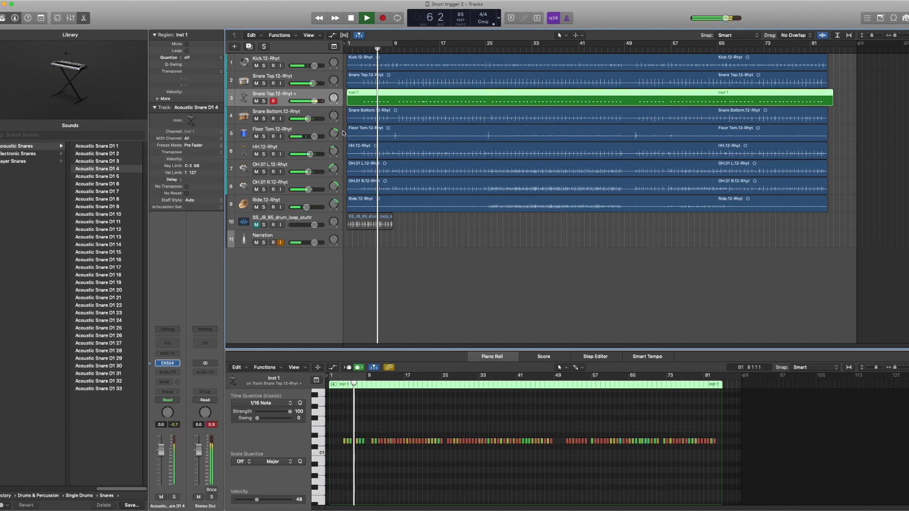
drag(314, 101, 311, 101)
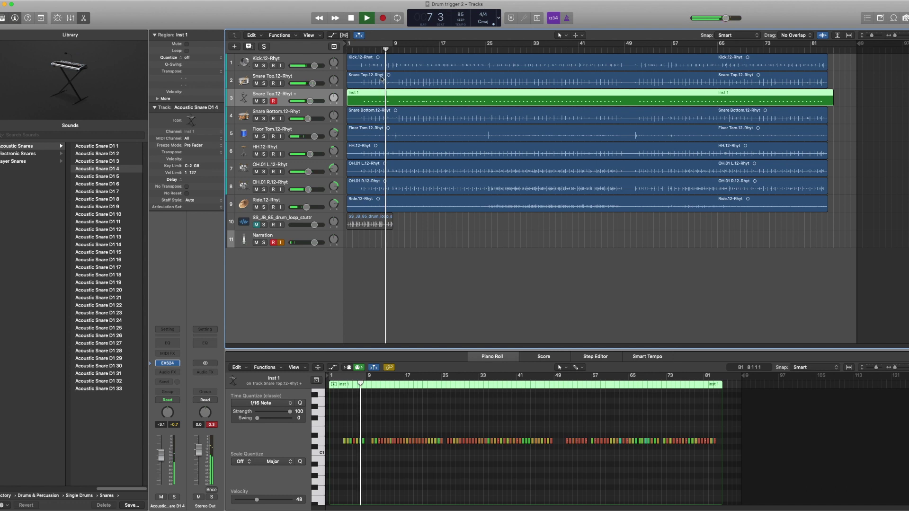
key(space)
Return the playhead to bar 4 with cycle mode off.
click(356, 49)
click(364, 48)
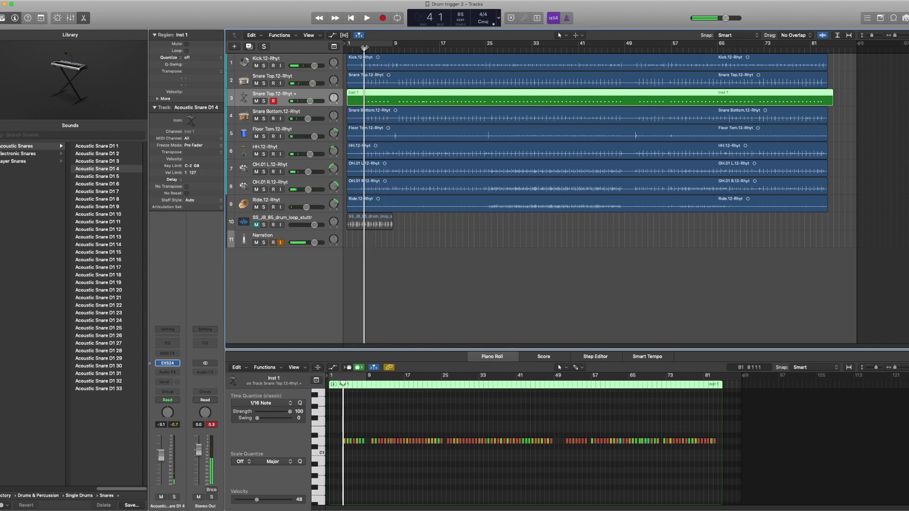
click(377, 43)
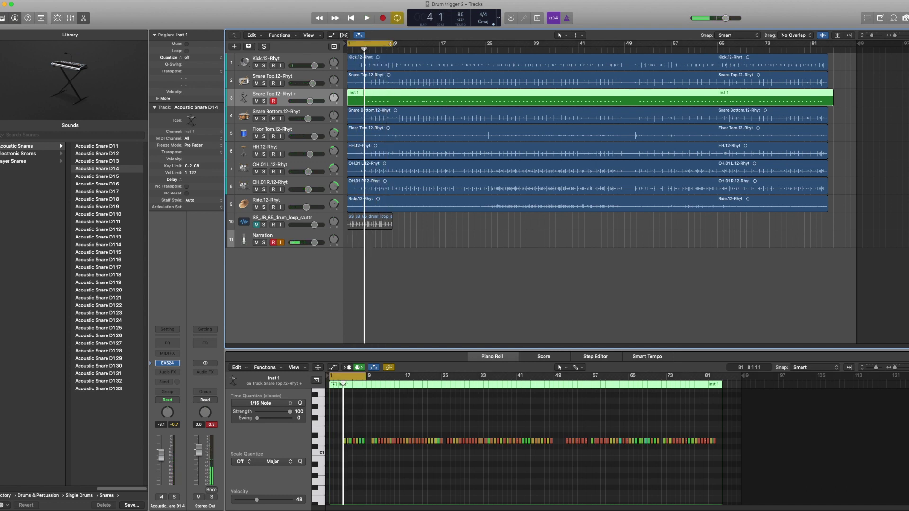
click(386, 43)
Bounce the Inst 1 region in place to a new track named Snare Sample, leaving the source region.
click(816, 103)
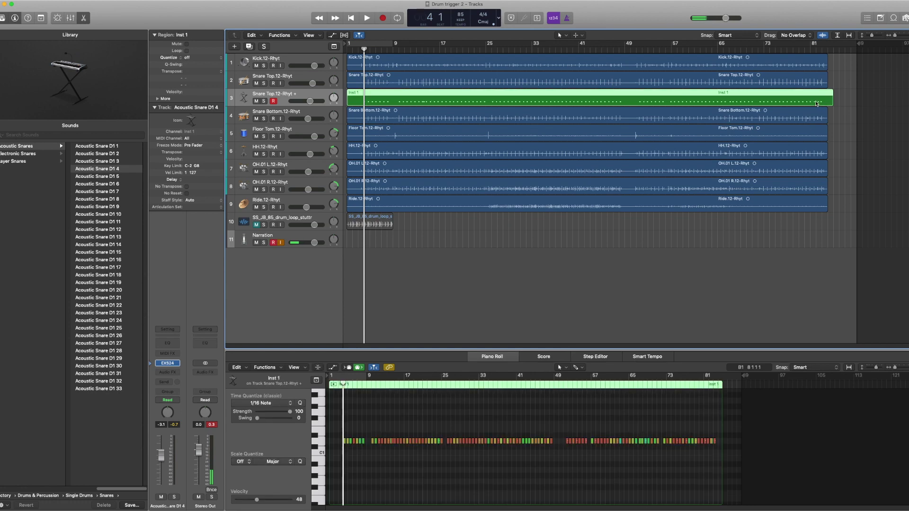
key(ctrl+b)
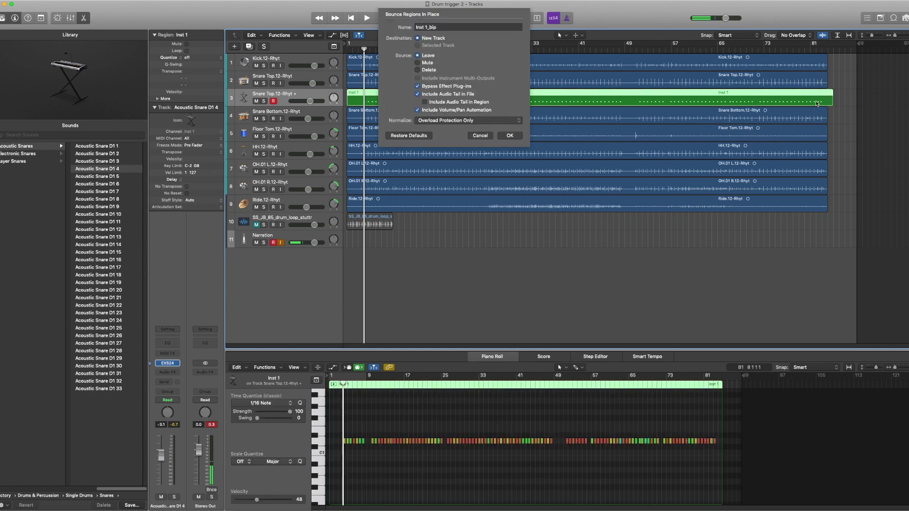
text(Snare )
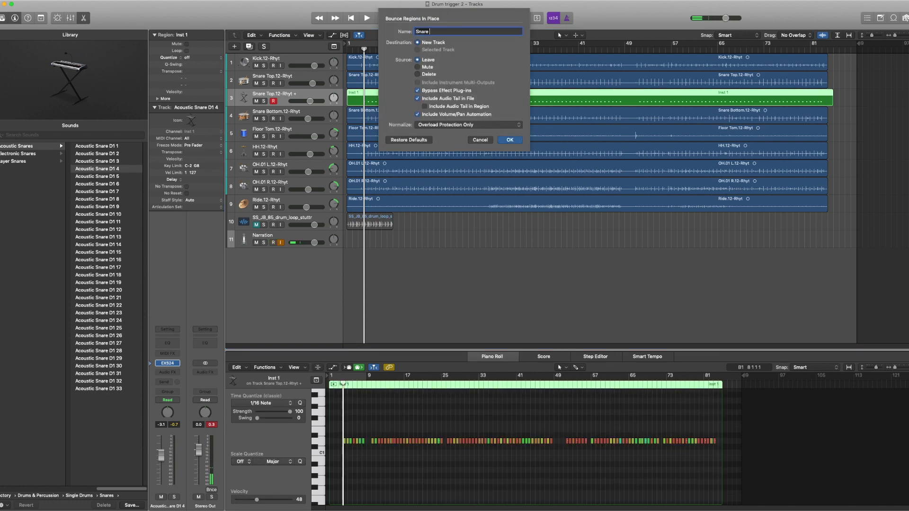
text(Sample)
key(Return)
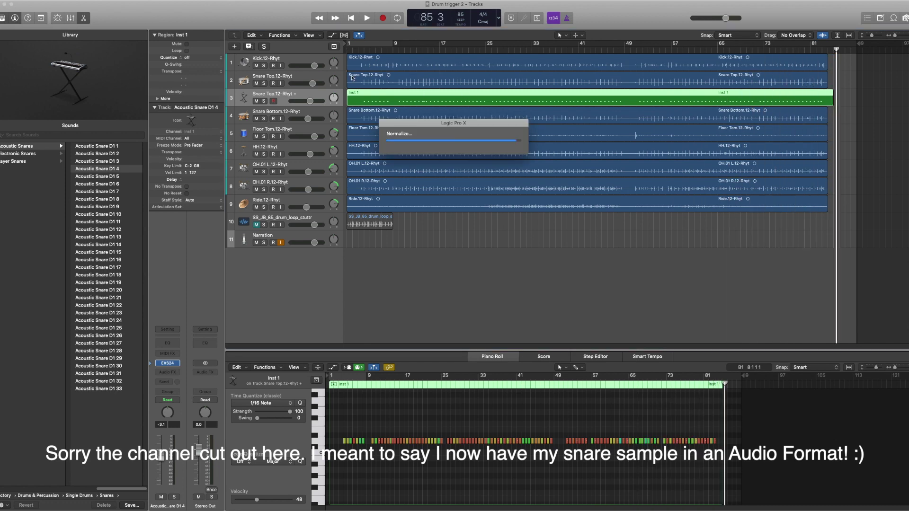
Mute and hide the Snare Top.12-Rhyt + instrument track above the bounced Snare Sample track.
click(275, 260)
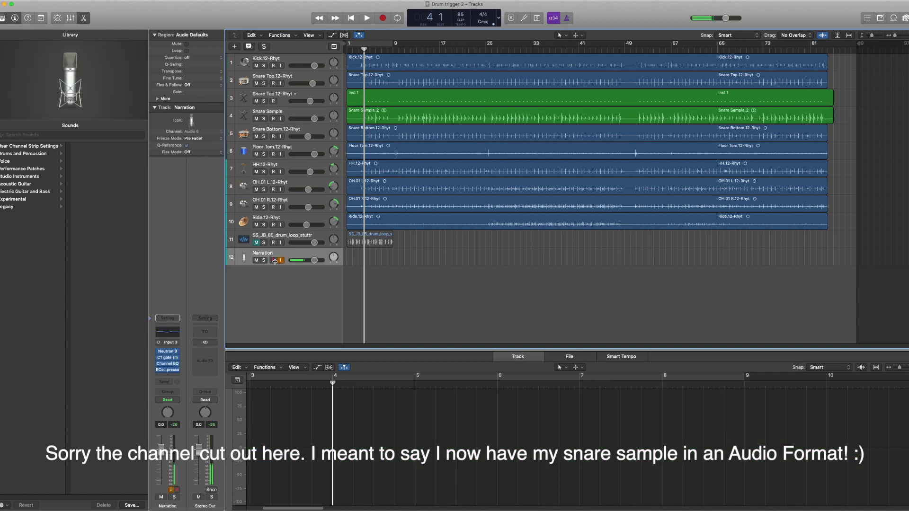
click(246, 115)
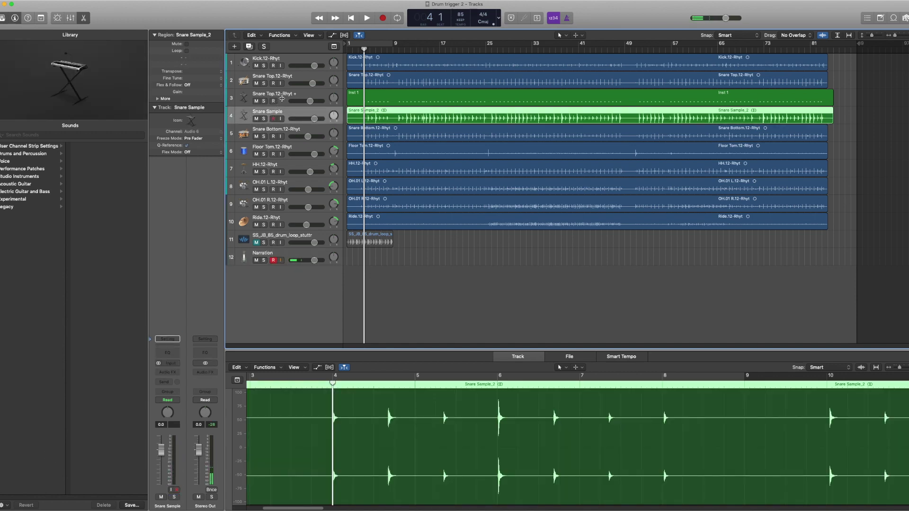
click(266, 103)
key(ctrl+m)
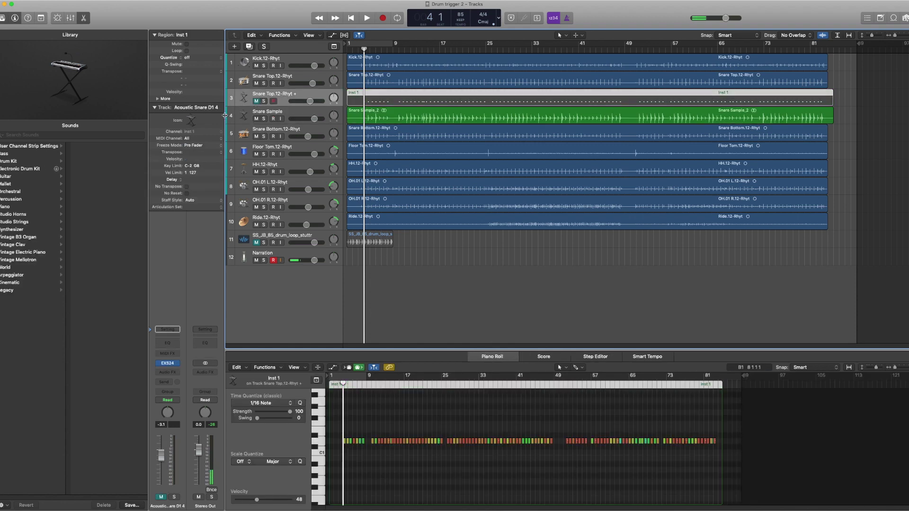
key(ctrl+h)
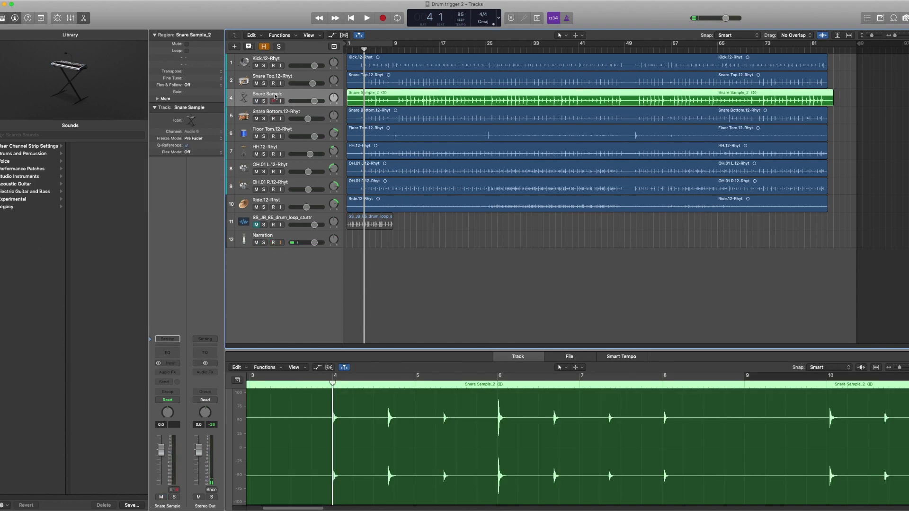
Lower the Snare Sample track's volume to -1.9 dB and its region gain to -3.6 dB.
drag(320, 100, 318, 100)
drag(195, 92, 195, 98)
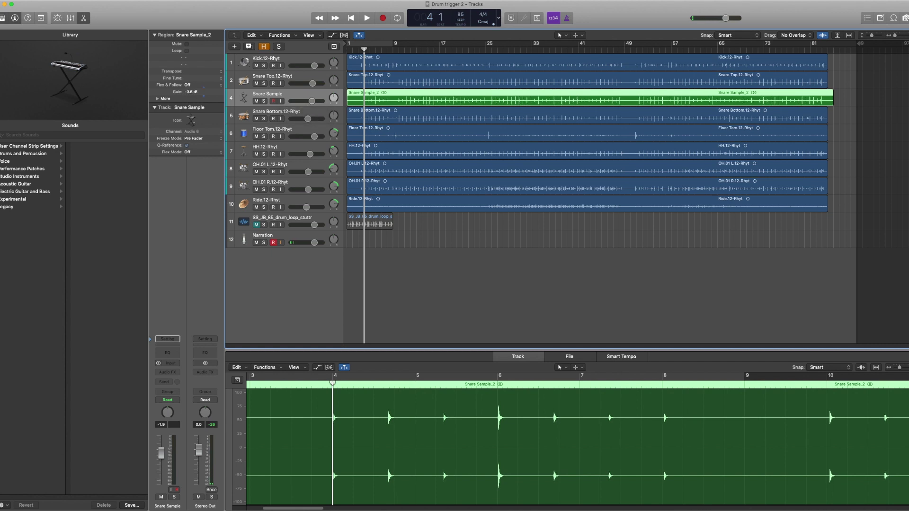
click(491, 262)
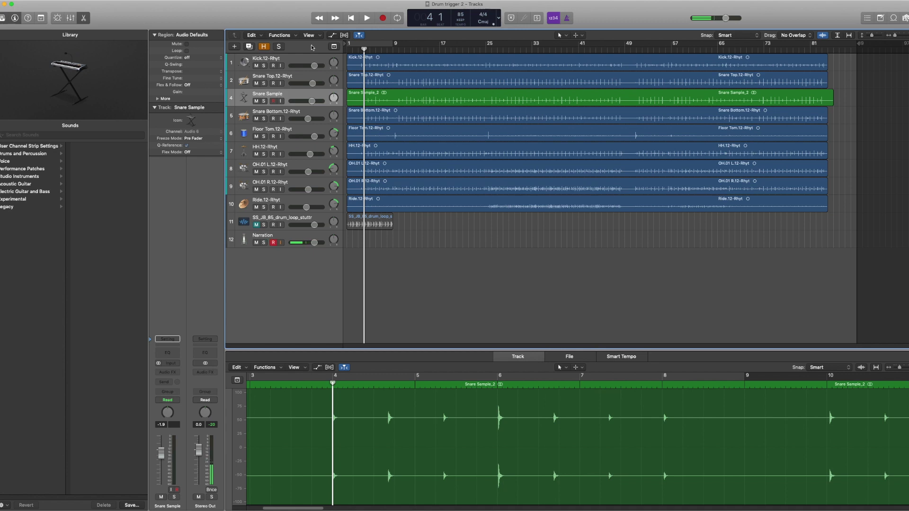
Move the playhead to bar 1 and mute all drum tracks from Kick.12-Rhyt to Ride.12-Rhyt.
drag(374, 50, 339, 52)
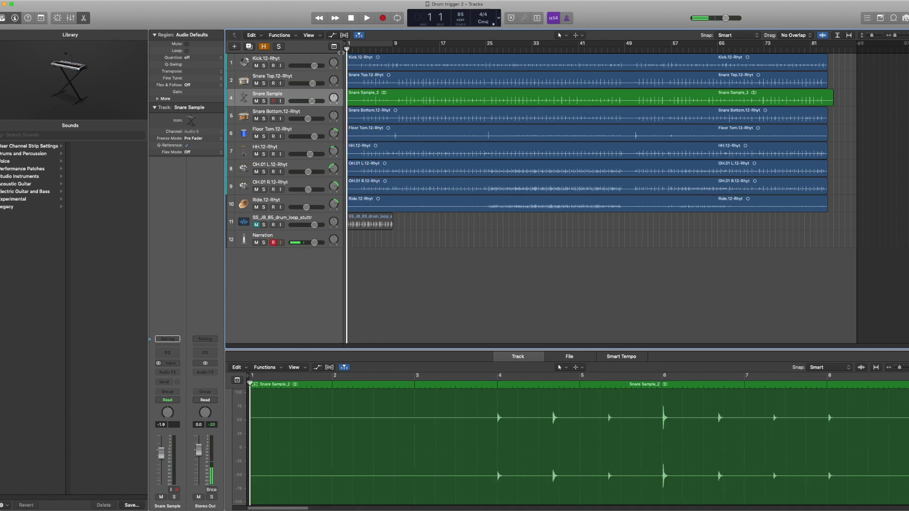
click(257, 65)
drag(256, 83, 252, 203)
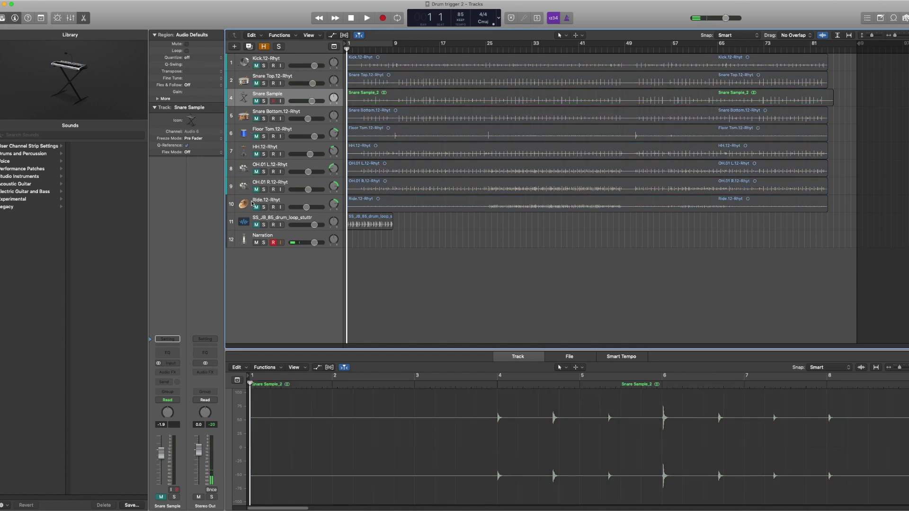
Unmute the SS_JB_85_drum_loop_stuttr track, play it from bar 1 and return the playhead to bar 1 with cycling off.
click(263, 221)
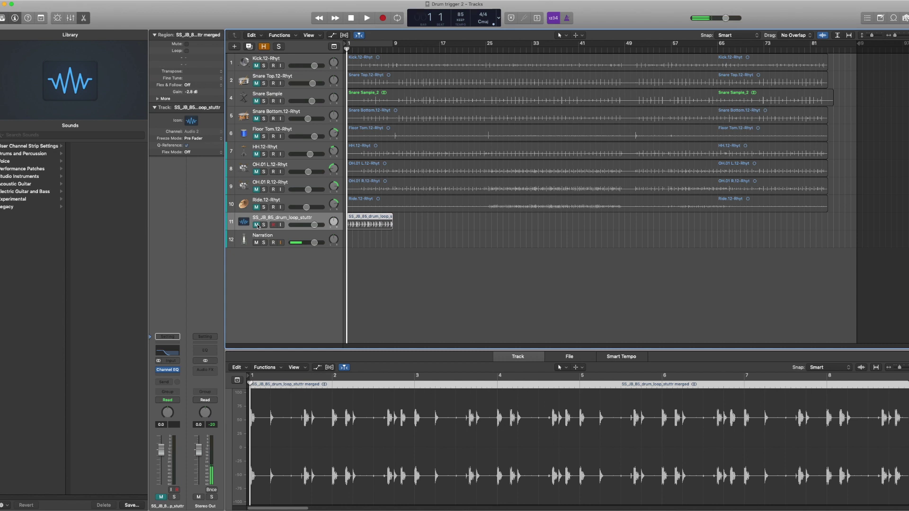
click(370, 42)
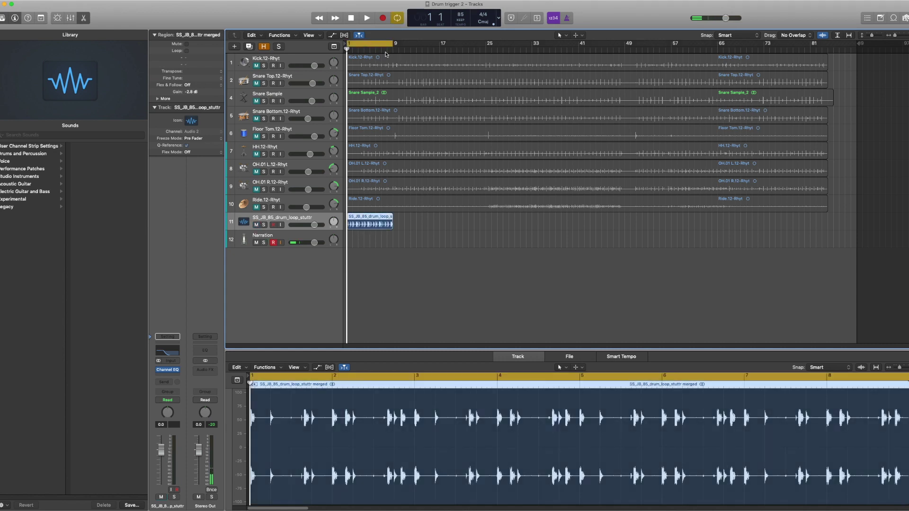
drag(385, 51, 349, 52)
click(349, 49)
key(space)
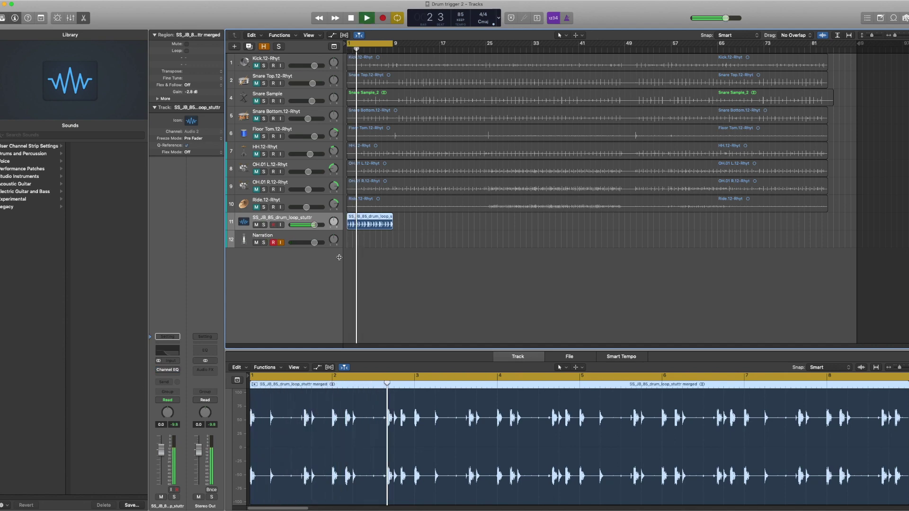
key(space)
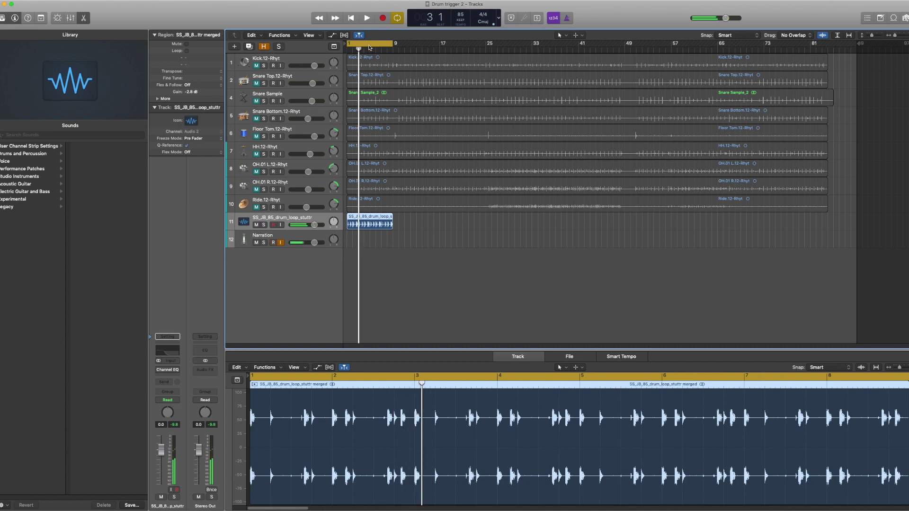
click(370, 46)
key(Return)
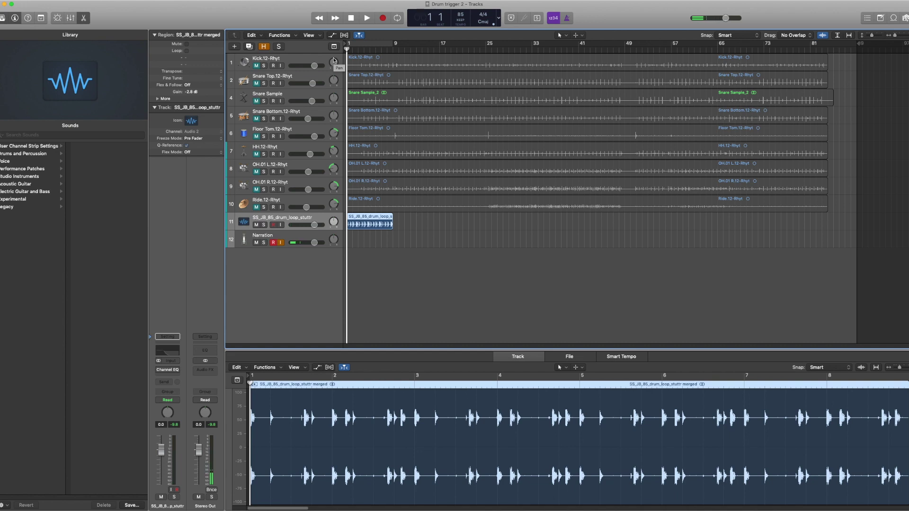
Enable Channel EQ on the drum loop track and set its high cut to 176 Hz.
click(167, 373)
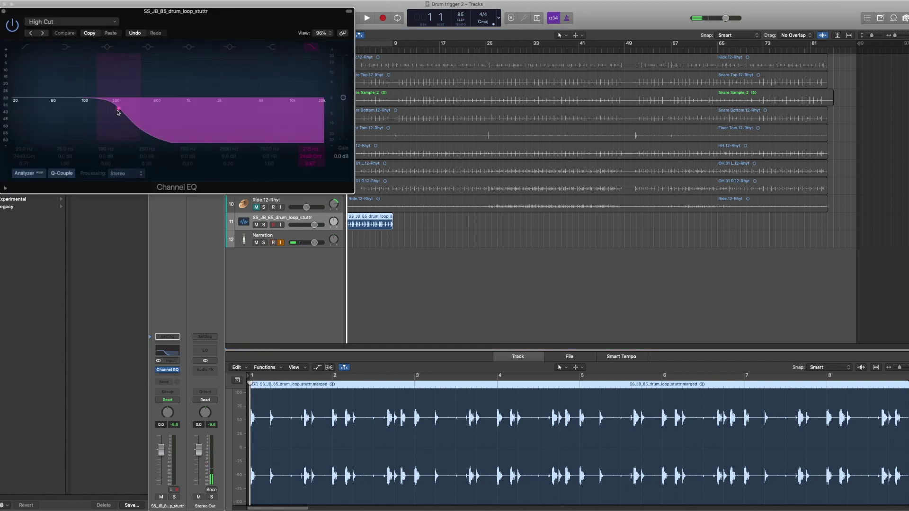
mouse_move(95, 108)
mouse_down()
mouse_move(114, 110)
mouse_move(101, 109)
mouse_up()
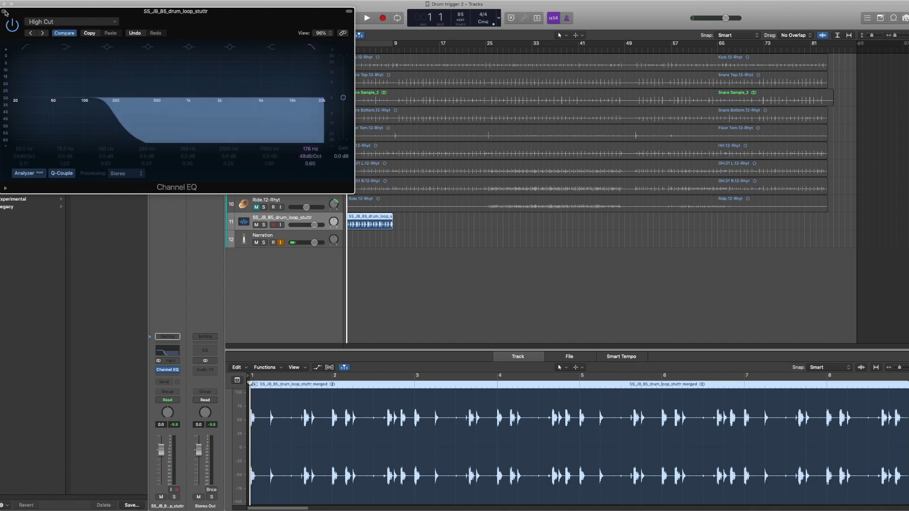
click(3, 10)
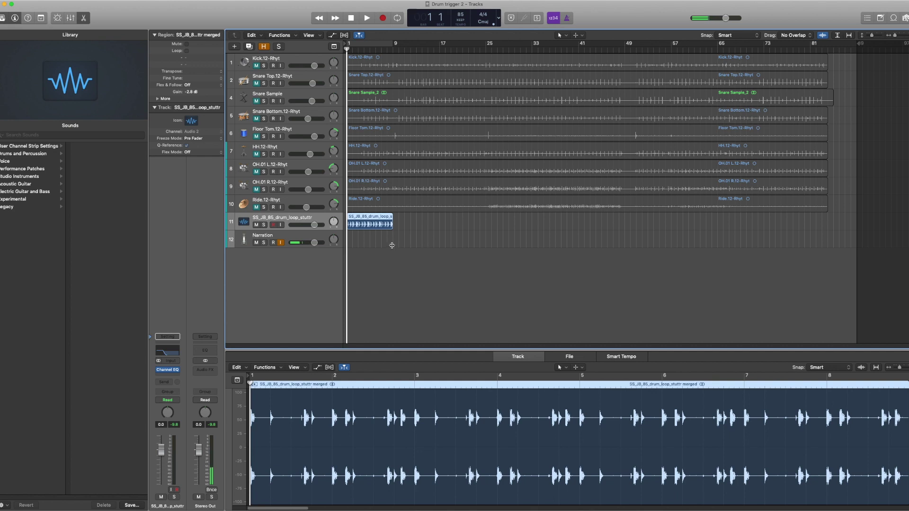
Play the filtered drum loop and view its signal in the Channel EQ analyzer.
key(space)
click(174, 373)
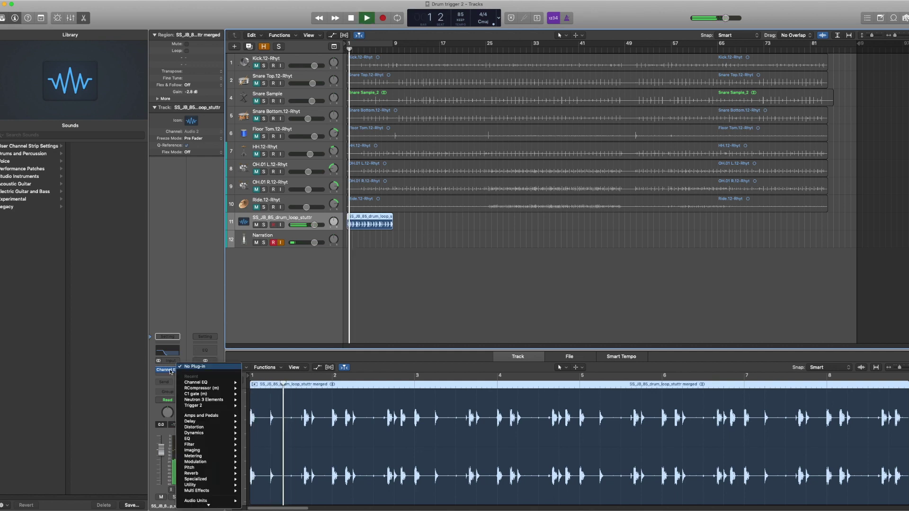
click(171, 372)
click(171, 371)
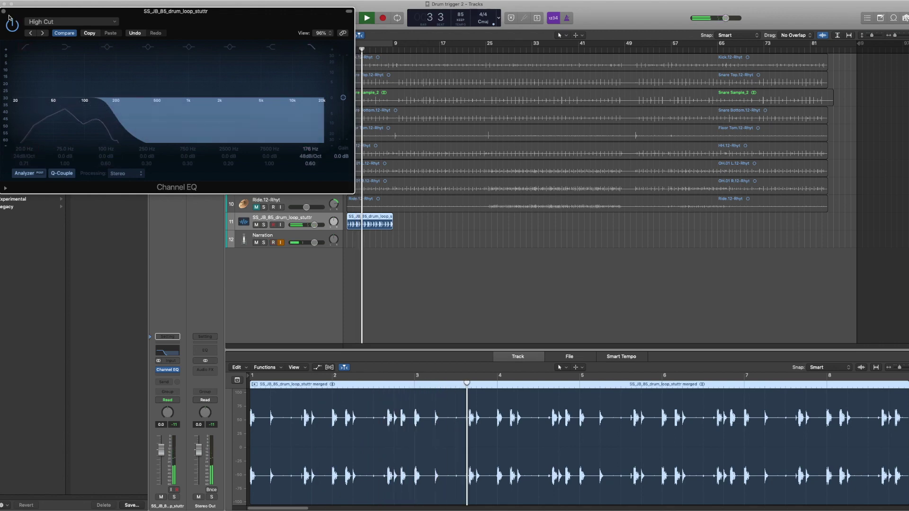
key(super+w)
key(space)
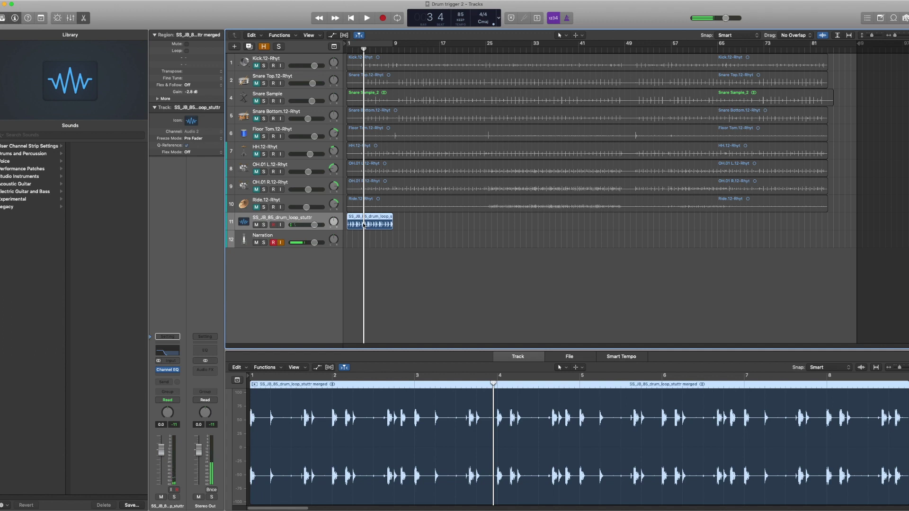
Bounce the drum loop region in place to a new track named Kick Hicut, leaving the source region and bypassing effect plug-ins.
key(ctrl+b)
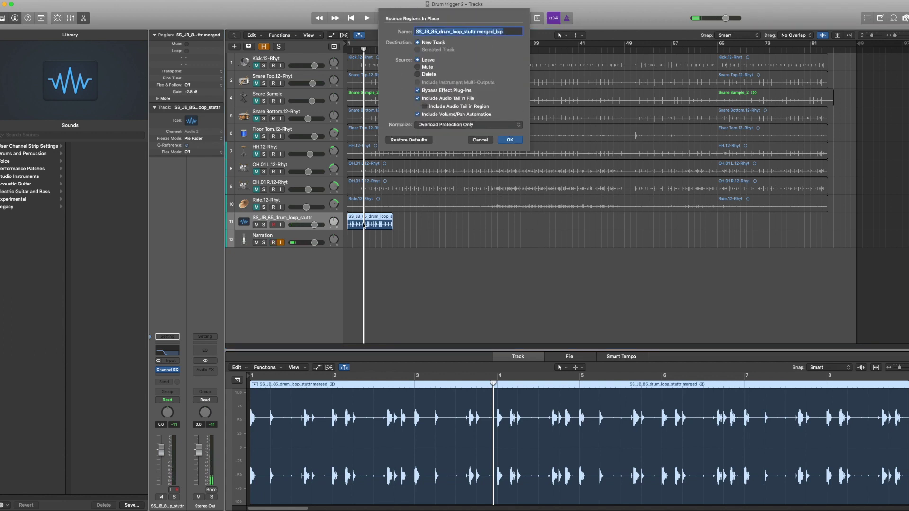
text(Kick Hi)
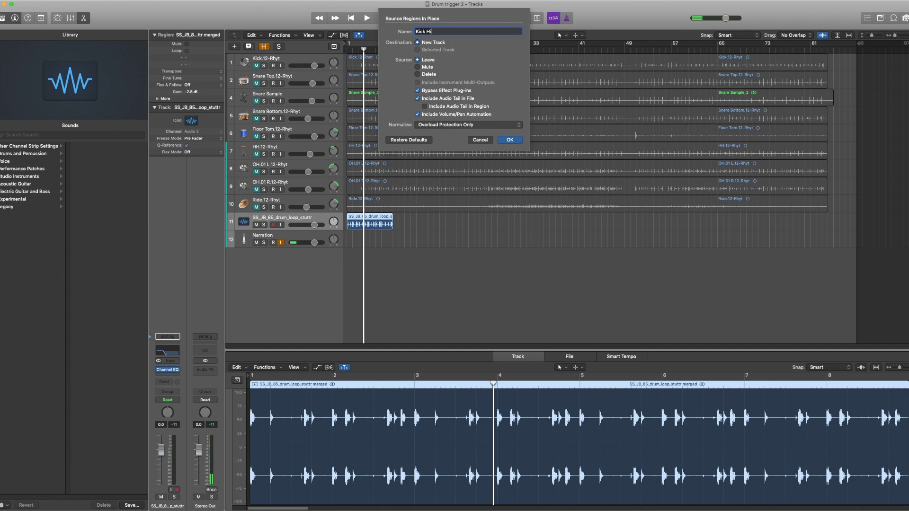
text(cut)
key(Return)
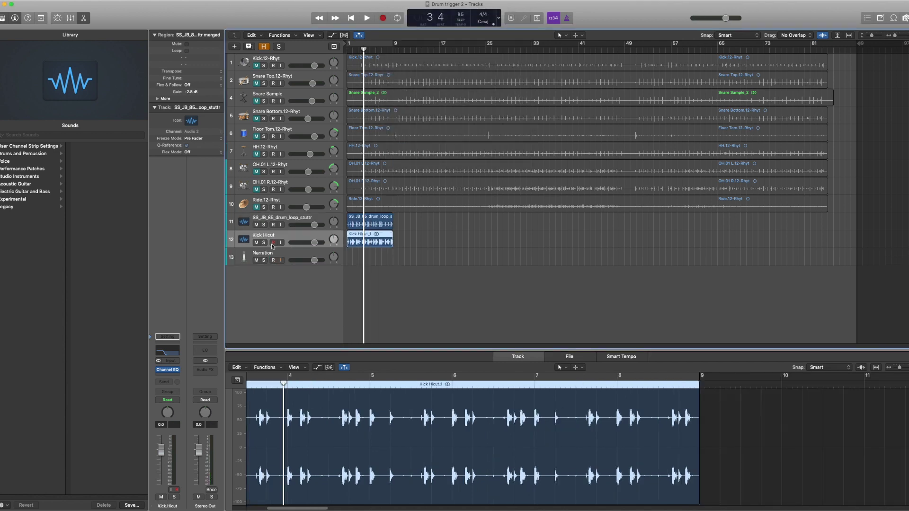
Mute the original drum loop track, select the Kick Hicut track and move the playhead to bar 1.
click(278, 259)
click(264, 232)
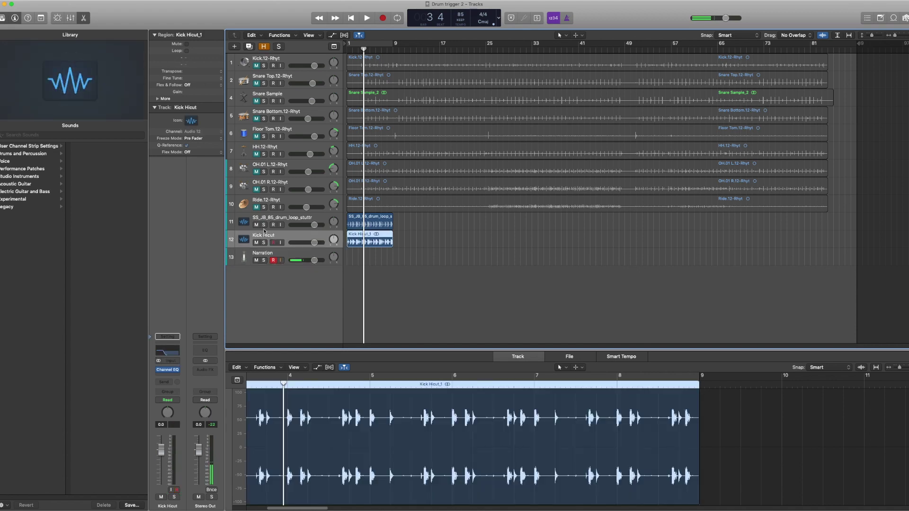
click(244, 221)
click(258, 233)
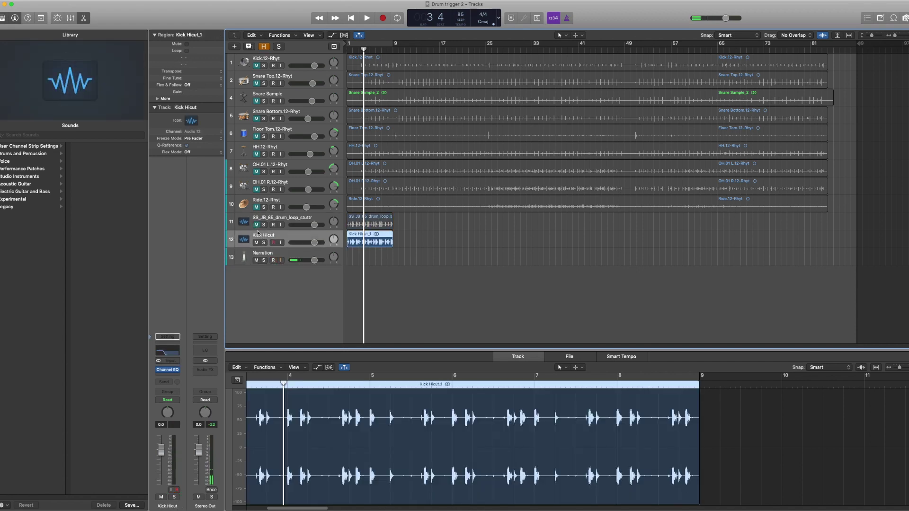
drag(355, 49, 337, 49)
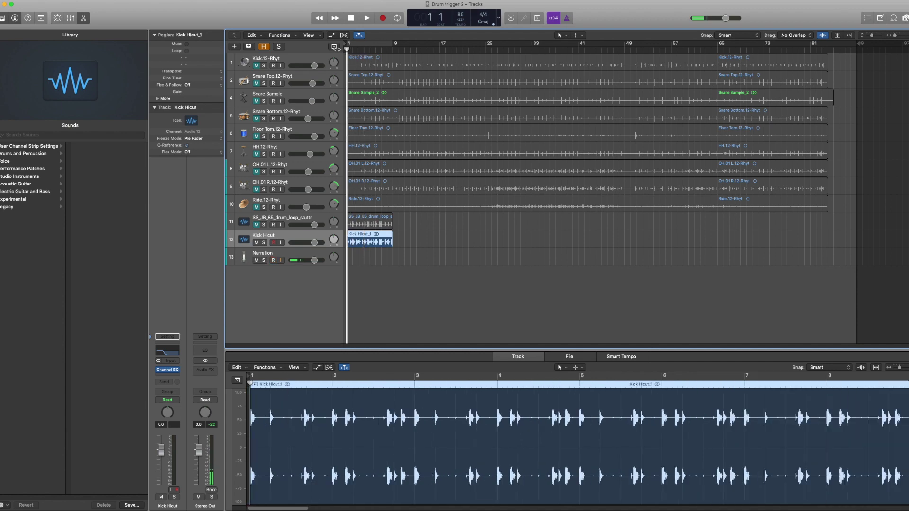
Play the Kick Hicut track soloed to check its sound, and turn its solo off.
click(264, 242)
key(space)
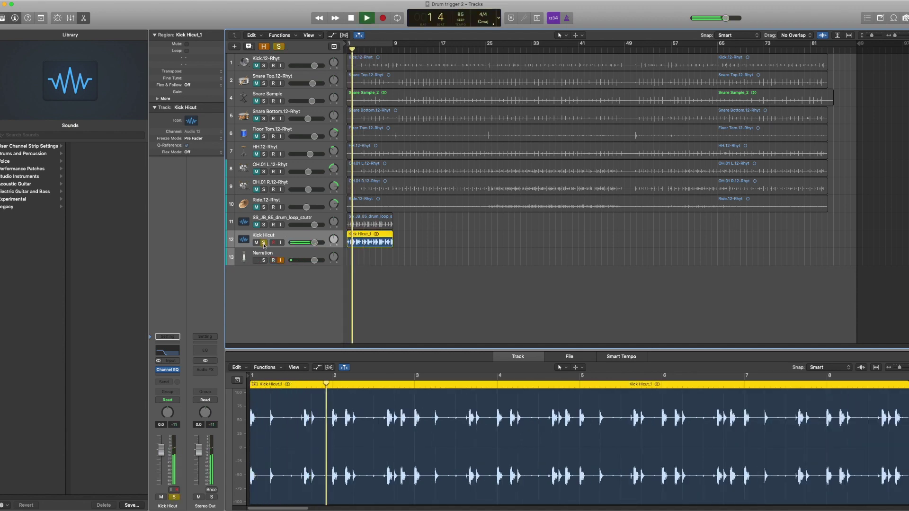
key(space)
click(263, 243)
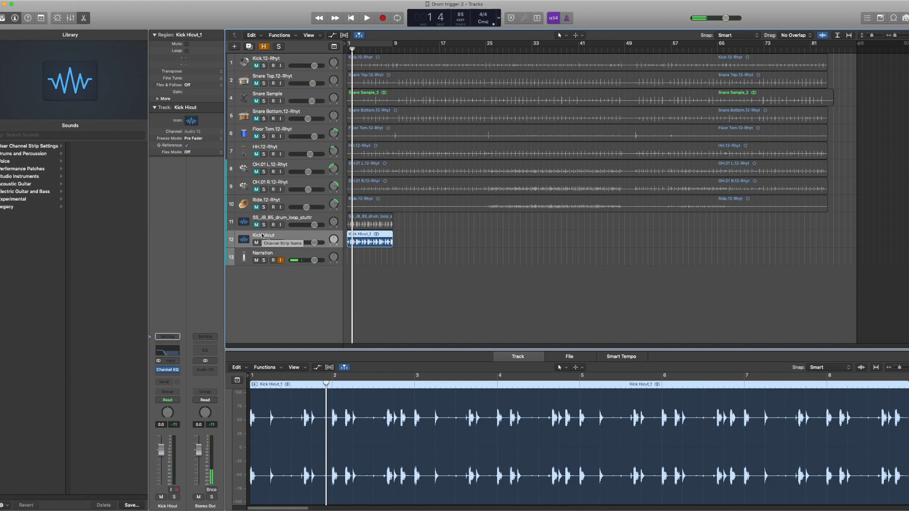
Start Drum Replacement/Doubling on Kick Hicut with Kick as the instrument in Doubling mode, and show the generated notes in the Piano Roll.
key(ctrl+d)
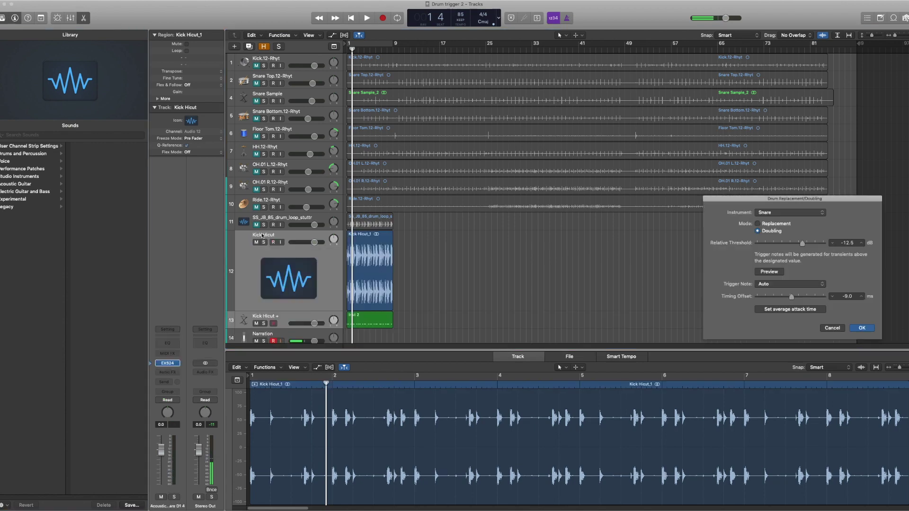
click(807, 214)
click(801, 205)
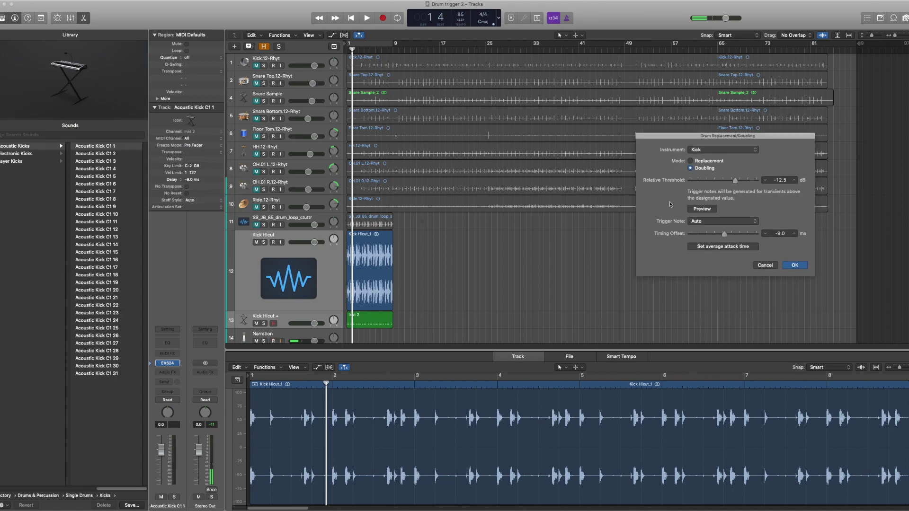
click(368, 303)
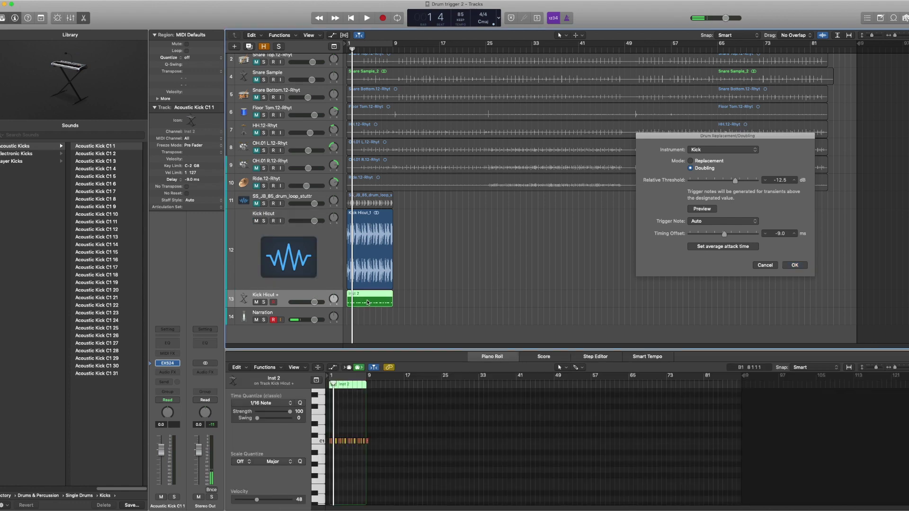
scroll(402, 306, up, 6)
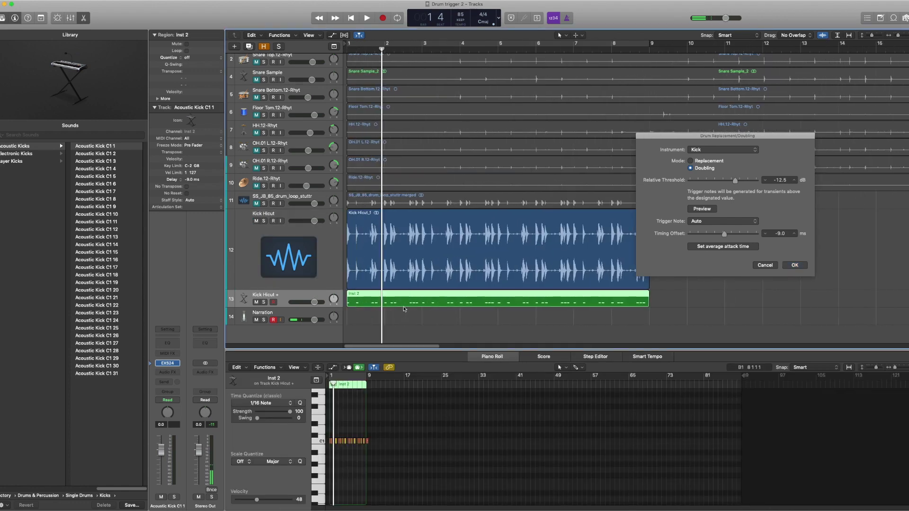
scroll(359, 434, up, 5)
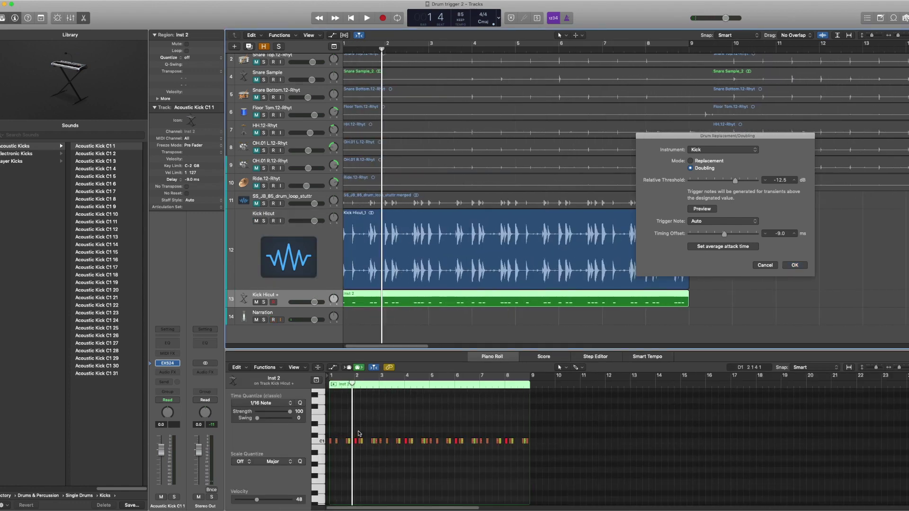
Loop bars 1 to 9 during playback, set the relative threshold to -9.8 dB and apply the kick doubling.
key(space)
click(370, 43)
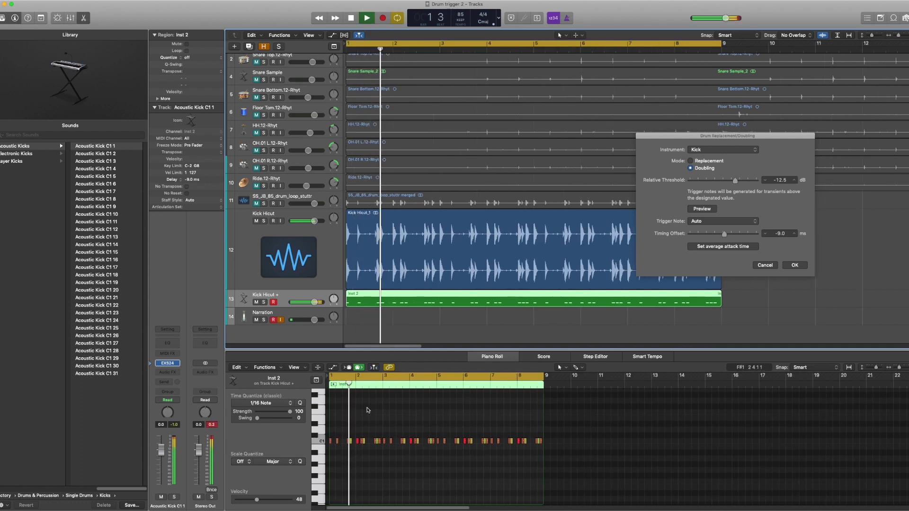
drag(738, 182, 742, 181)
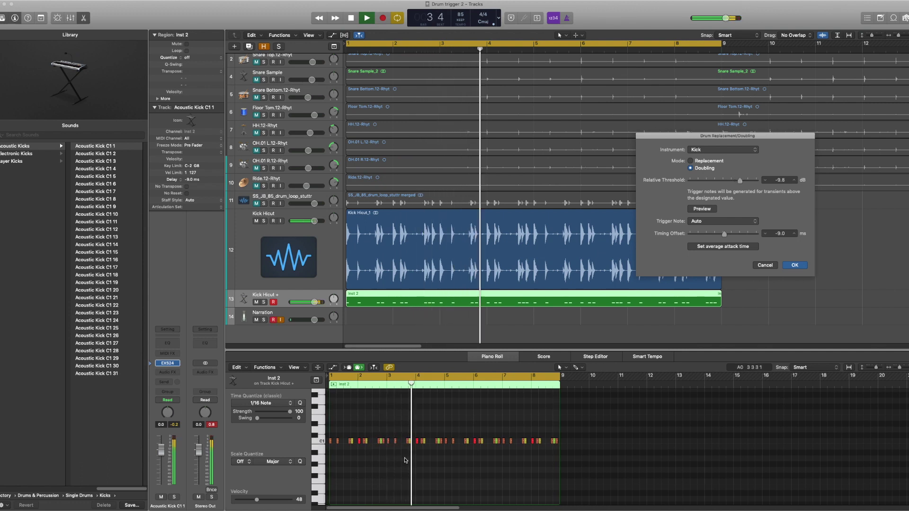
click(795, 266)
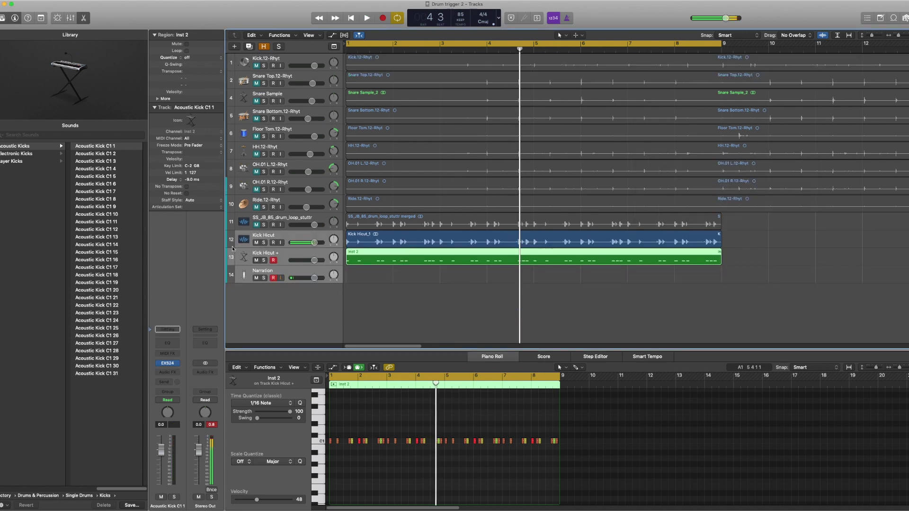
Play the Kick Hicut track with its doubled kick from bar 1 and compare the trigger notes with the waveform.
click(396, 279)
click(704, 258)
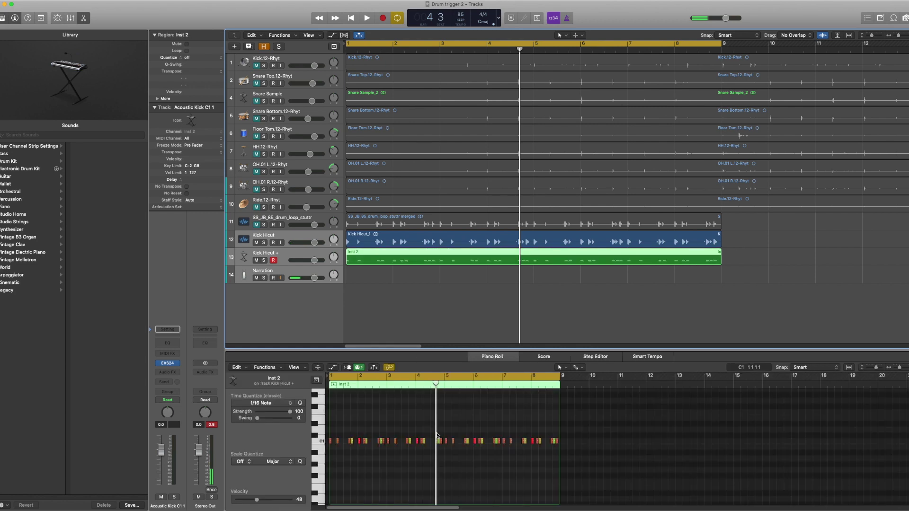
key(super+Right)
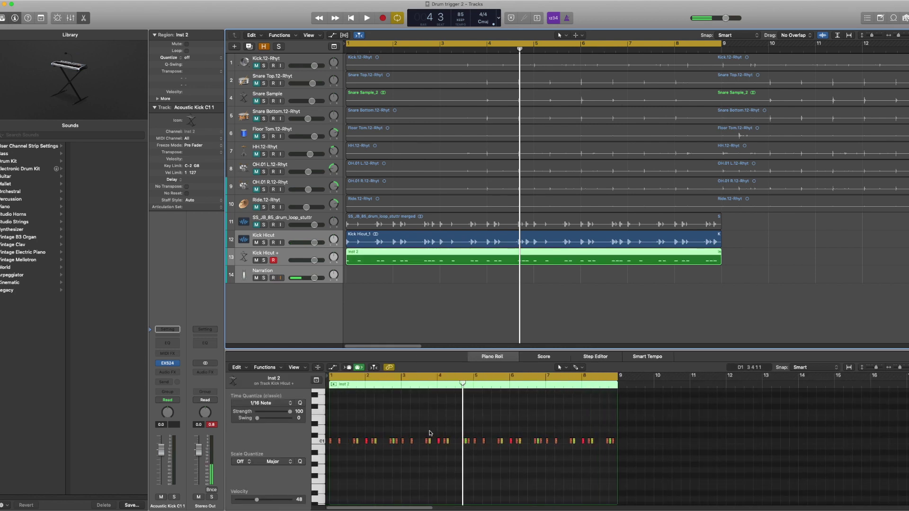
key(Return)
scroll(452, 227, up, 2)
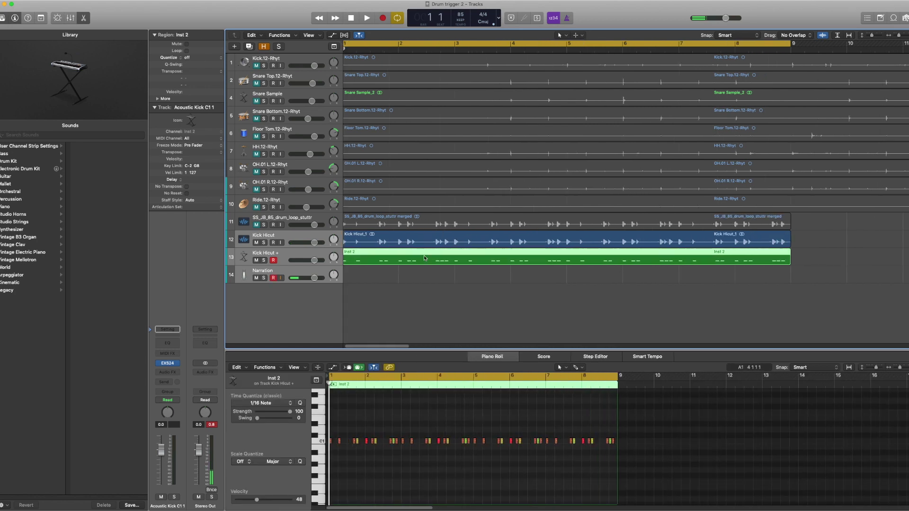
key(space)
scroll(393, 390, up, 2)
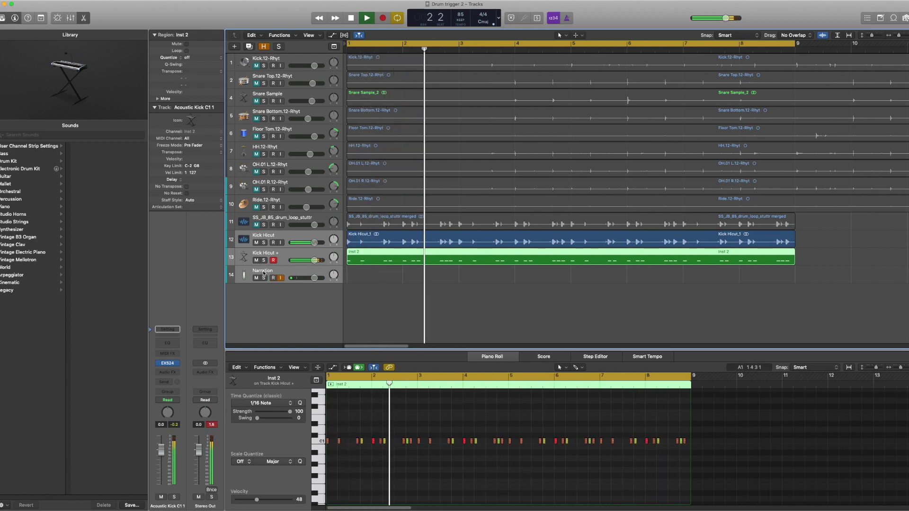
key(space)
Delete the surplus C1 trigger notes in bars 1 and 2 of the Inst 2 region while it plays.
key(Down)
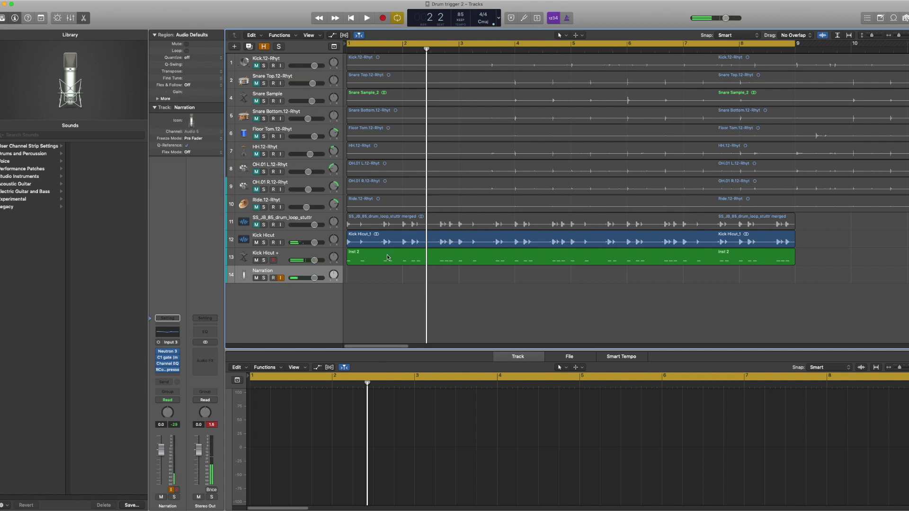
click(388, 257)
key(space)
scroll(352, 479, up, 5)
drag(352, 479, 342, 434)
key(BackSpace)
drag(410, 464, 394, 438)
key(BackSpace)
click(441, 442)
key(BackSpace)
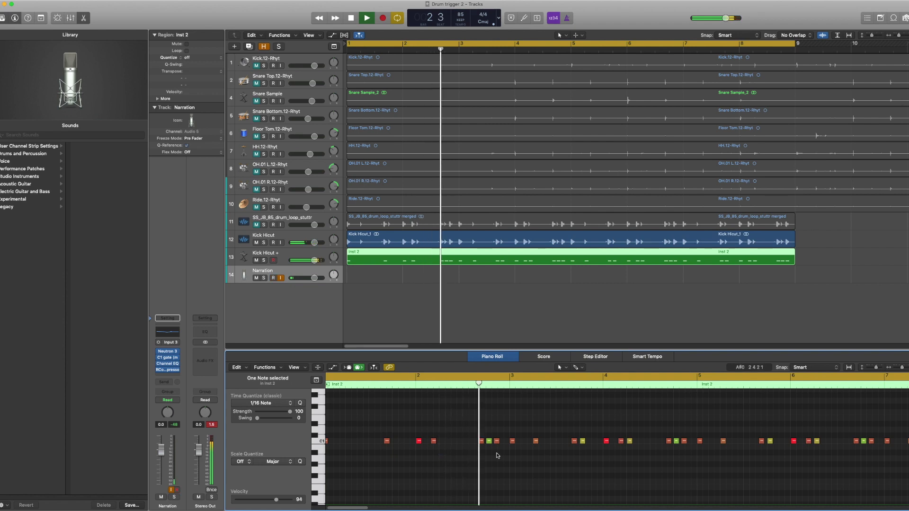
click(489, 442)
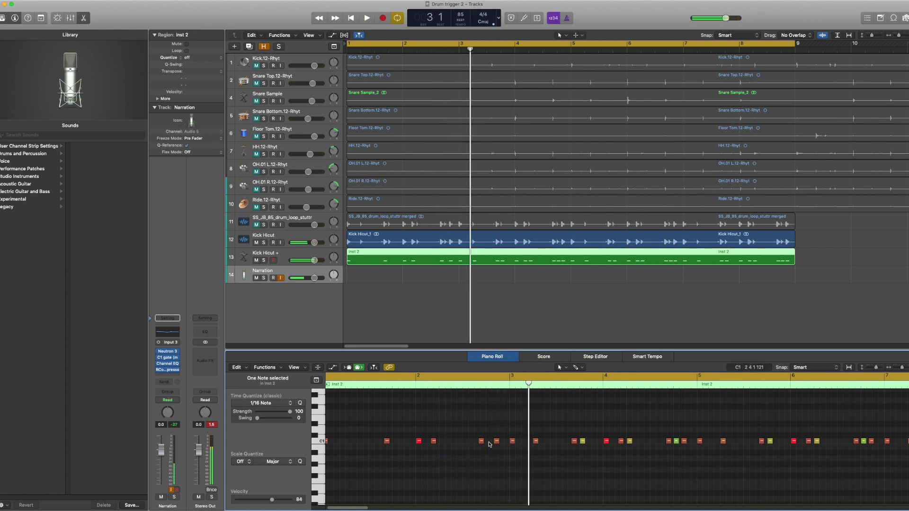
Delete all C1 notes from bar 3 to the end of the Inst 2 region and play the remaining pattern from bar 1.
key(space)
key(super+Left)
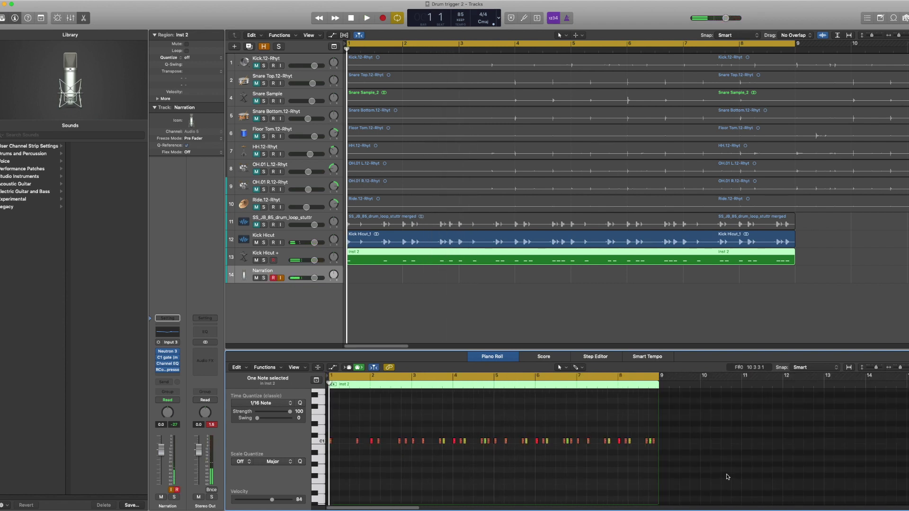
drag(727, 475, 414, 404)
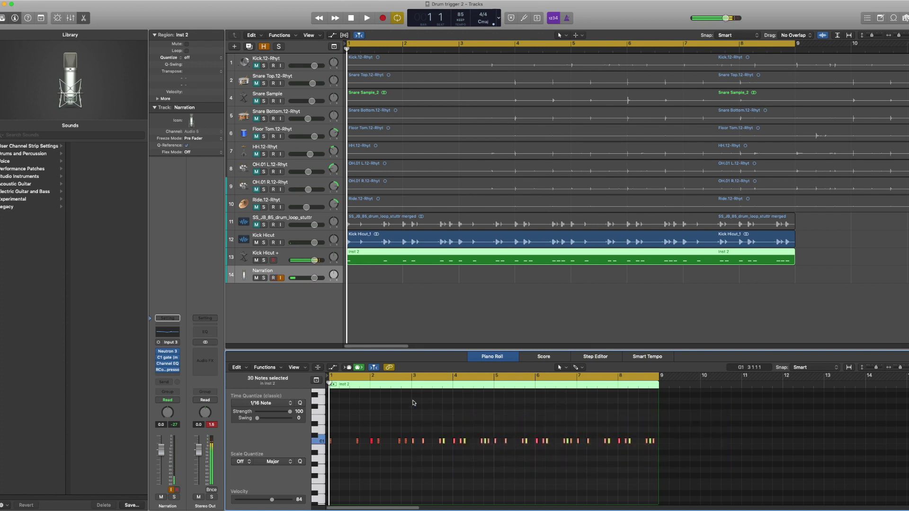
key(Delete)
key(space)
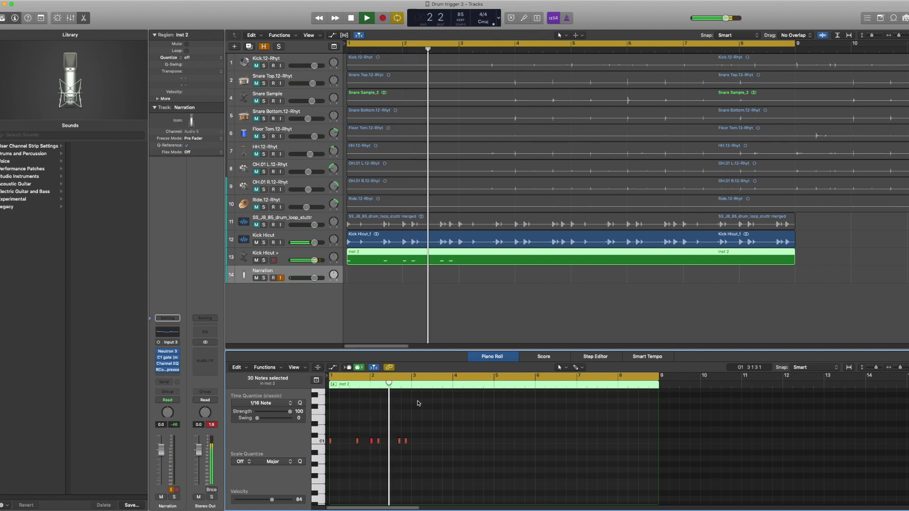
Stop playback, split the Inst 2 region at bar 3 and delete the empty part after it.
key(space)
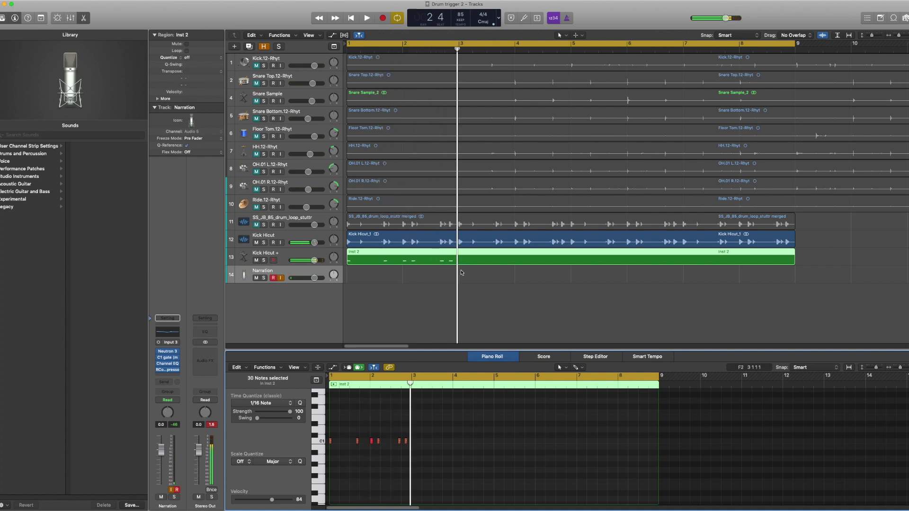
click(459, 51)
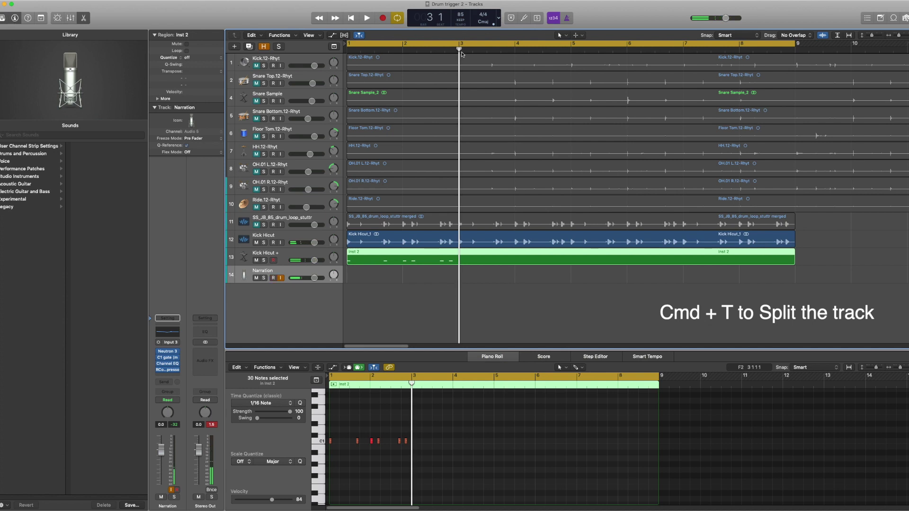
key(super+t)
key(Delete)
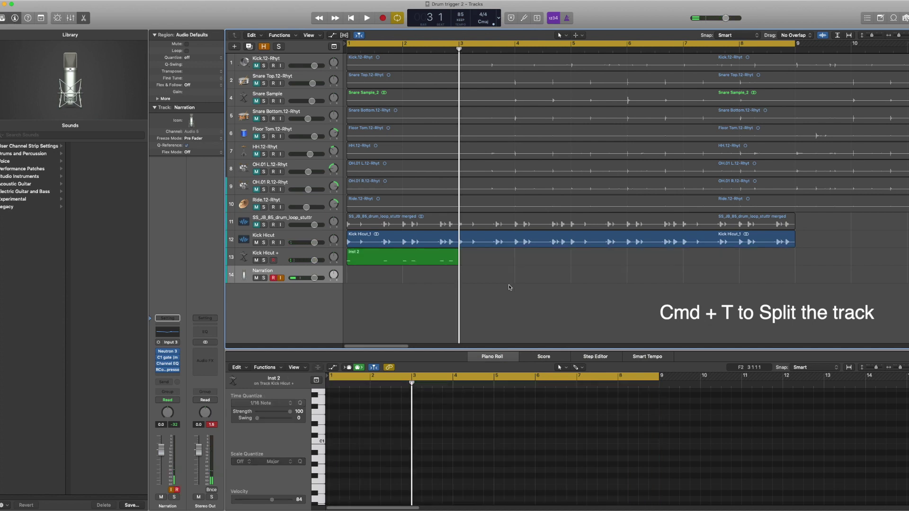
Repeat the two-bar Inst 2 region three times so it fills the track up to bar 9.
click(439, 259)
key(super+r)
key(super+r)
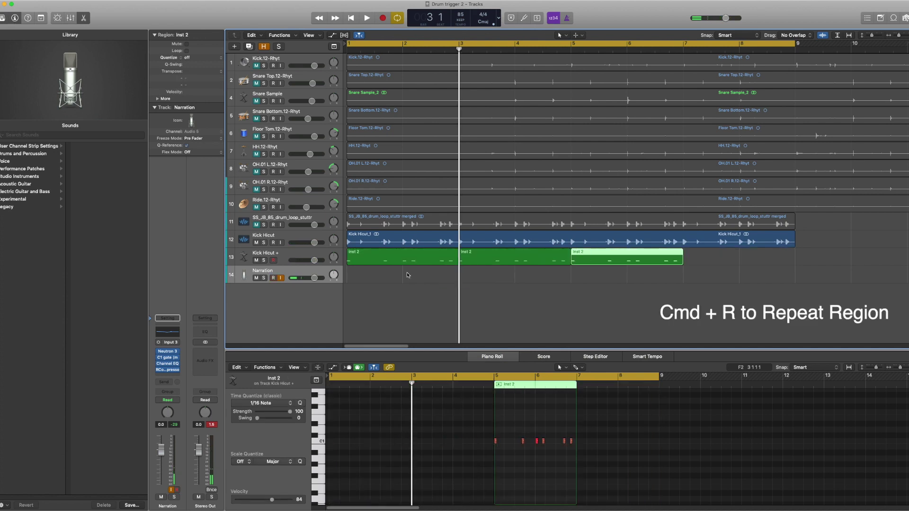
key(super+r)
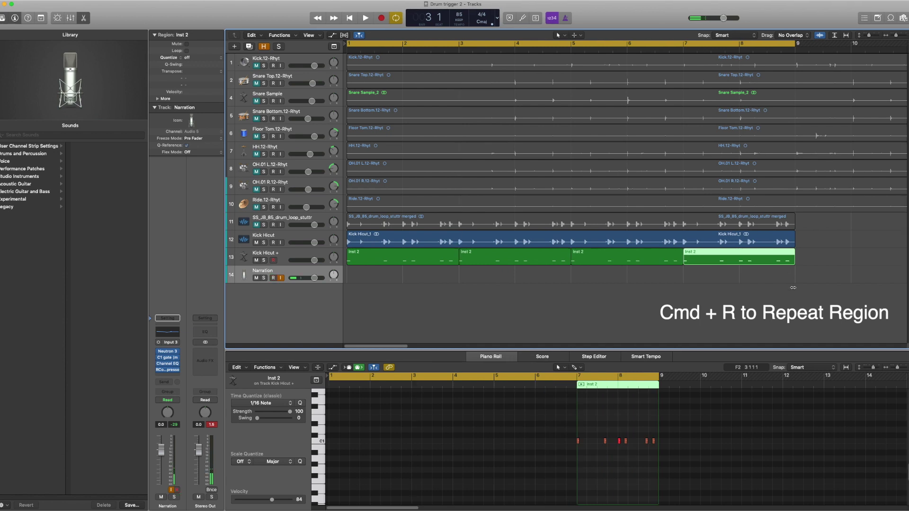
Join the four Inst 2 regions on the Kick Hicut + track into one.
drag(810, 306, 396, 263)
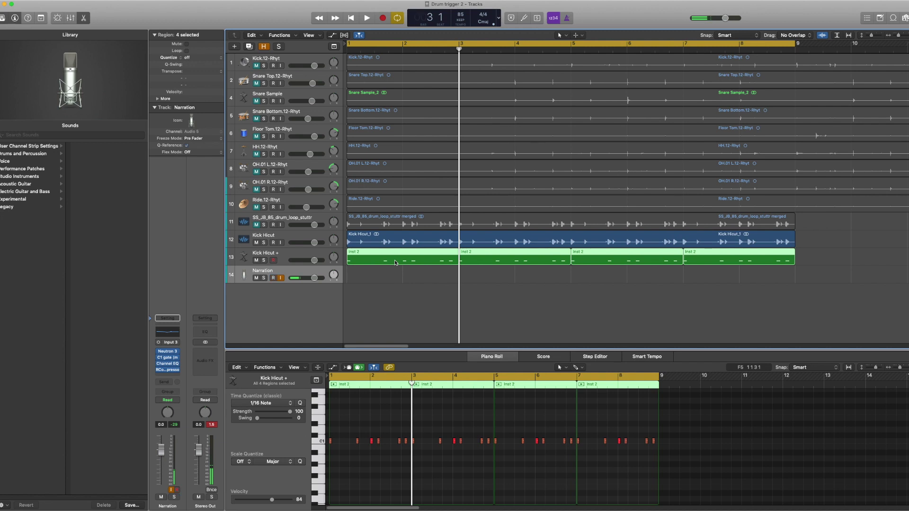
key(super+j)
click(462, 330)
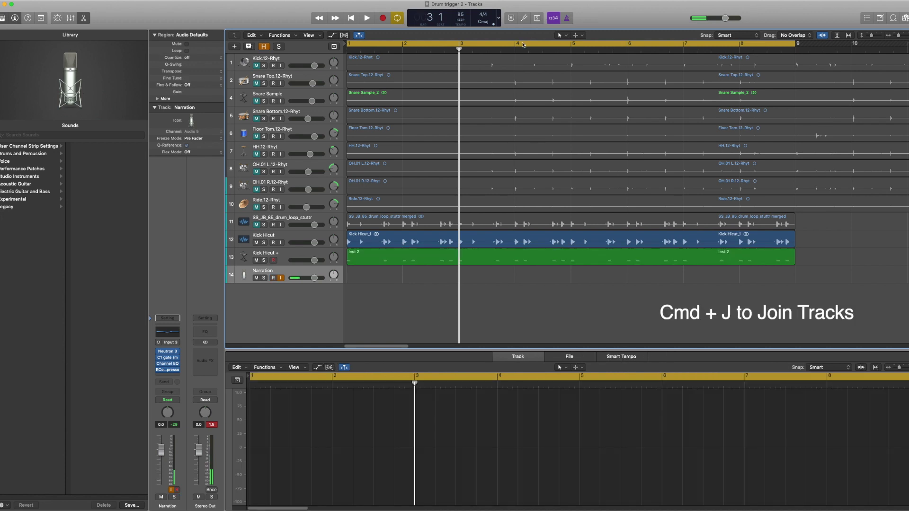
Turn off the cycle range, return to bar 1 and load the Travis Kicks instrument into the Kick Hicut + track's EXS24.
click(357, 44)
click(373, 45)
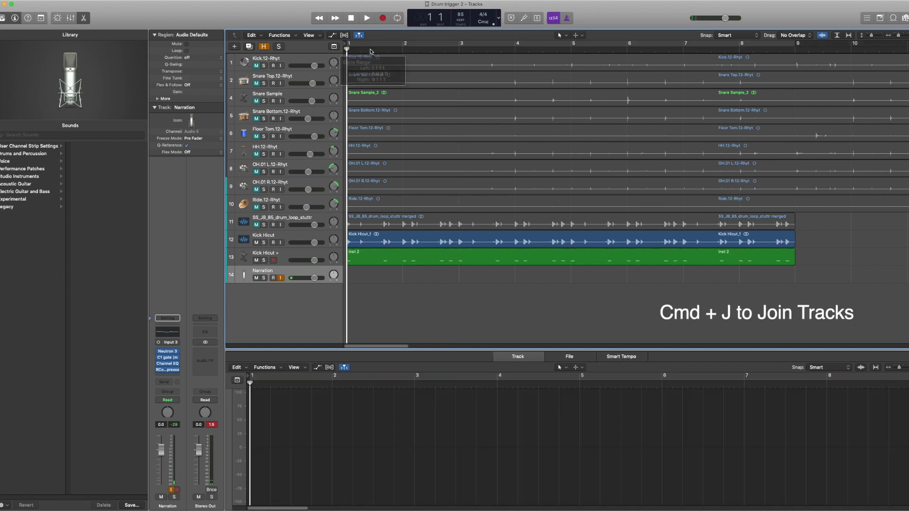
click(244, 254)
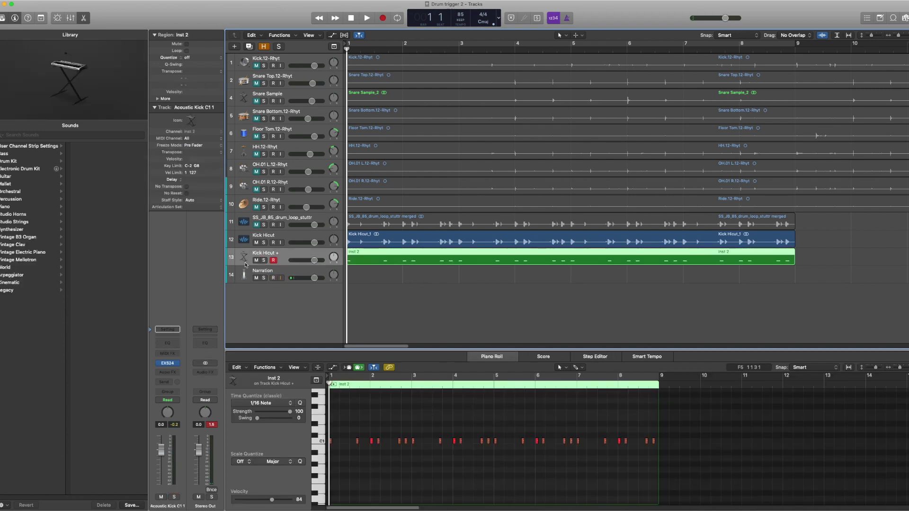
mouse_move(172, 365)
click(168, 364)
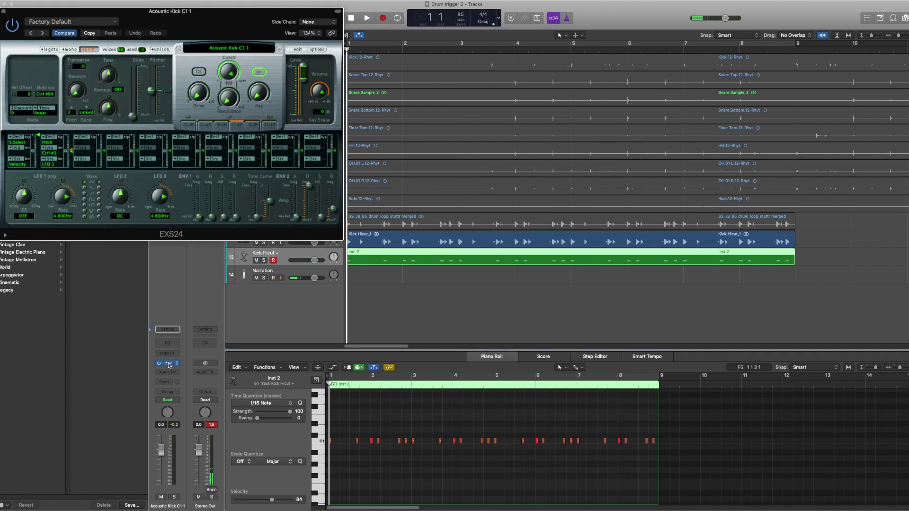
click(263, 49)
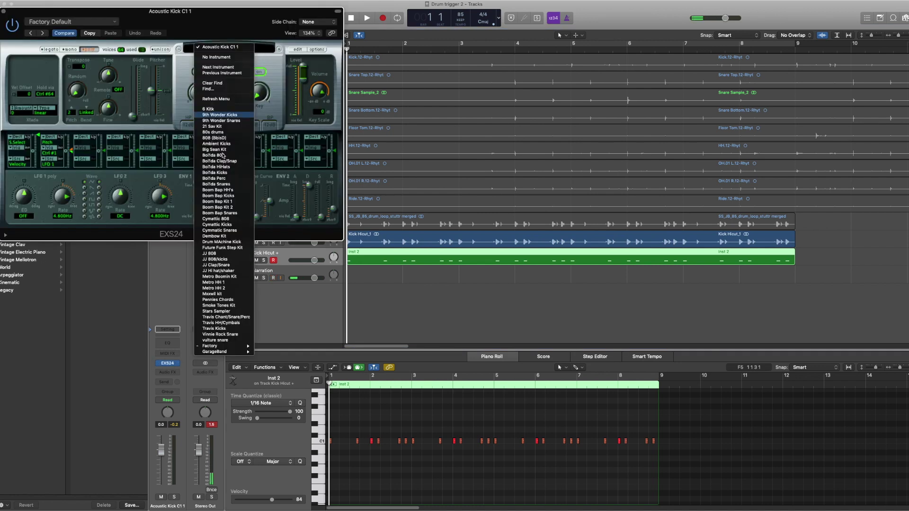
click(235, 330)
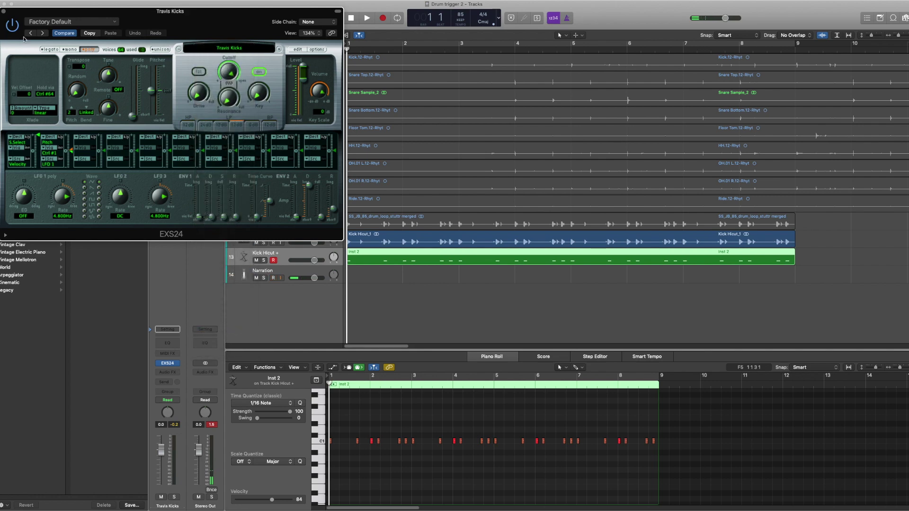
click(5, 12)
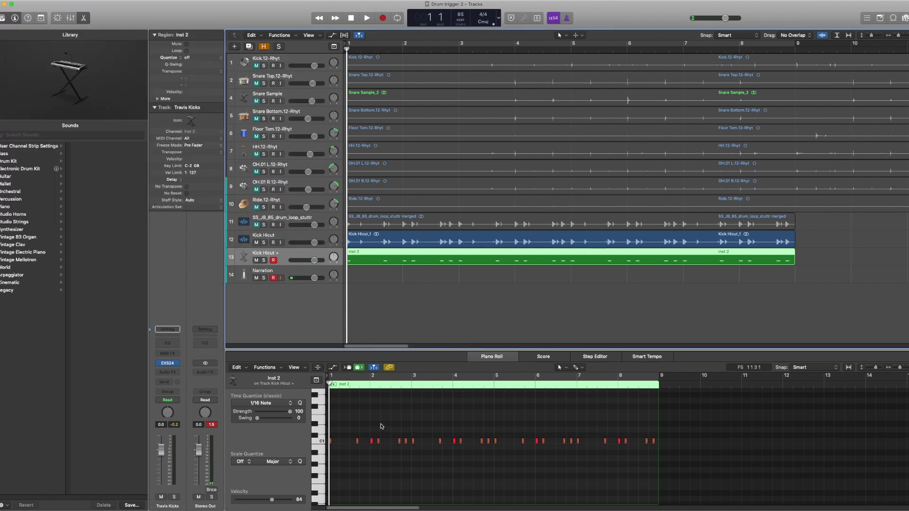
Select all notes in the Inst 2 region and transpose them up in semitone steps to try other Travis Kicks samples.
super+click(381, 426)
key(super+a)
key(alt+Up)
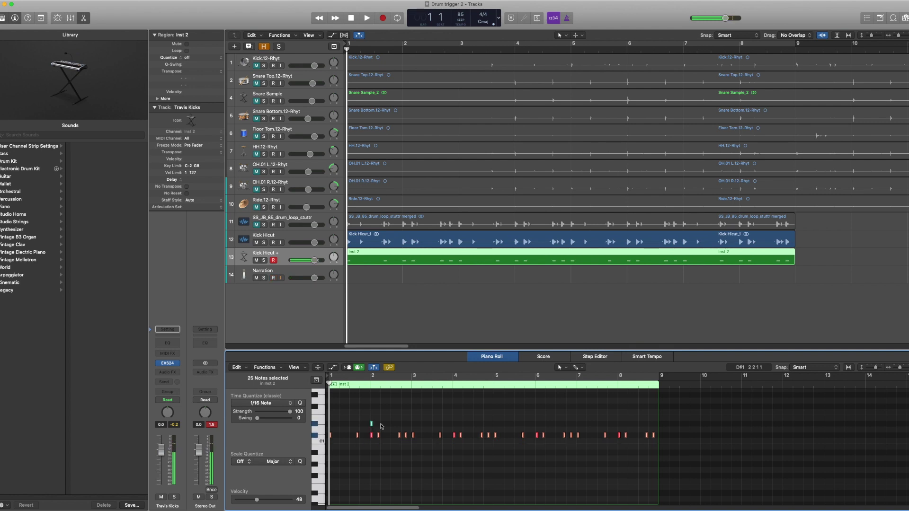
key(alt+Up)
key(alt+Up)
key(alt+Up)
key(alt+Up)
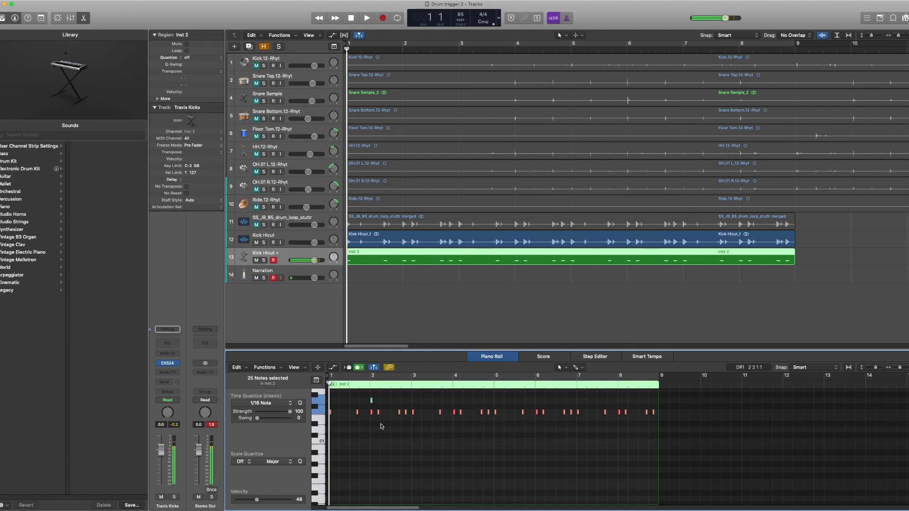
Delete the stray note above the kick pattern at bar 2 and select all remaining notes.
click(387, 399)
click(370, 400)
key(BackSpace)
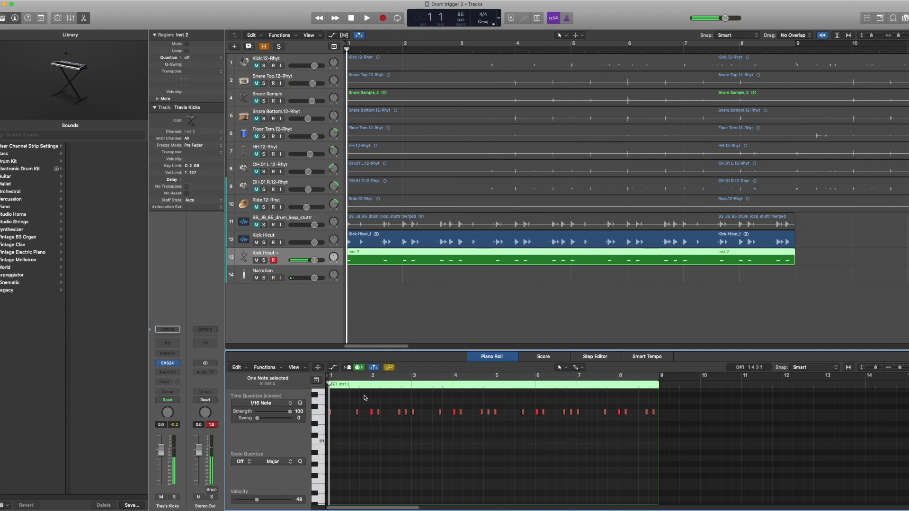
key(super+a)
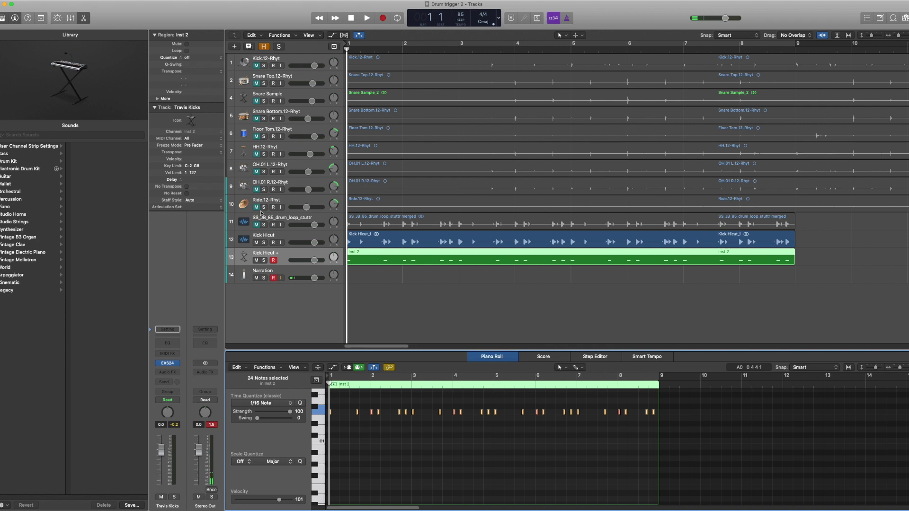
Lower the volume of the Kick Hicut + track's EXS24 and play the kick pattern from bar 1.
click(168, 364)
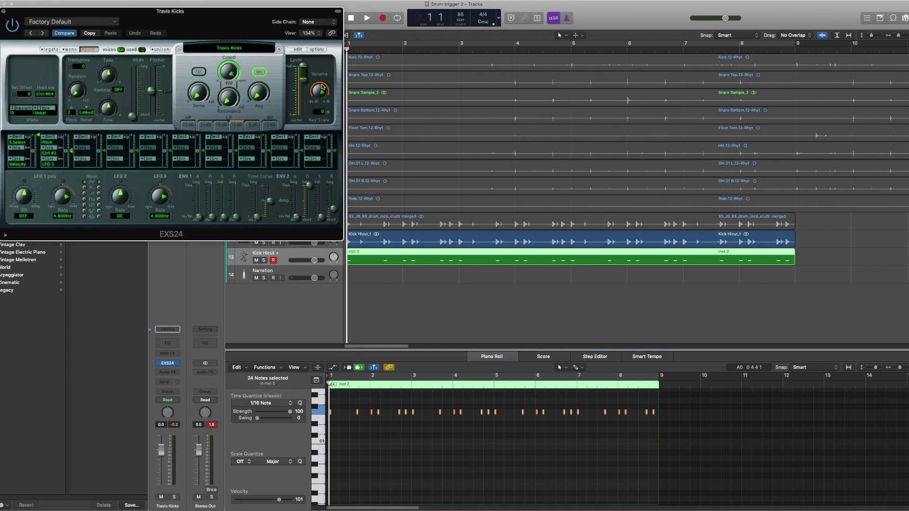
drag(322, 87, 321, 91)
key(space)
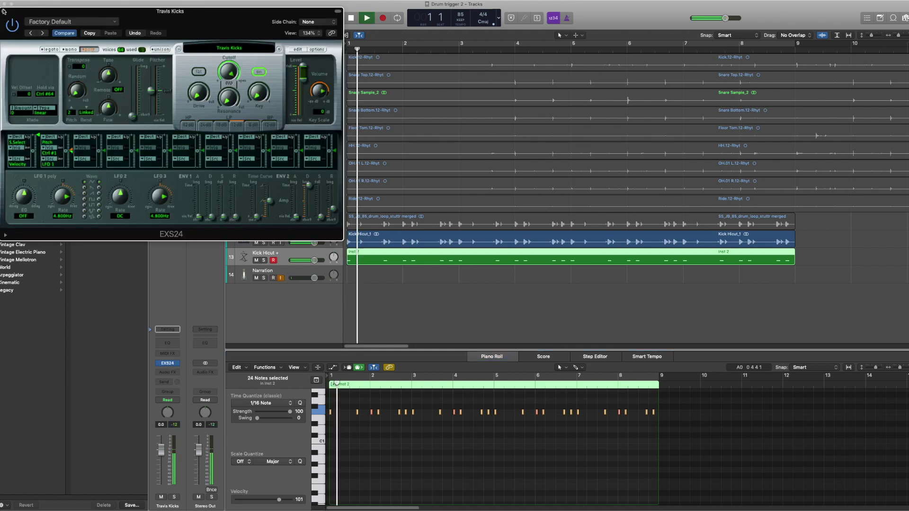
key(v)
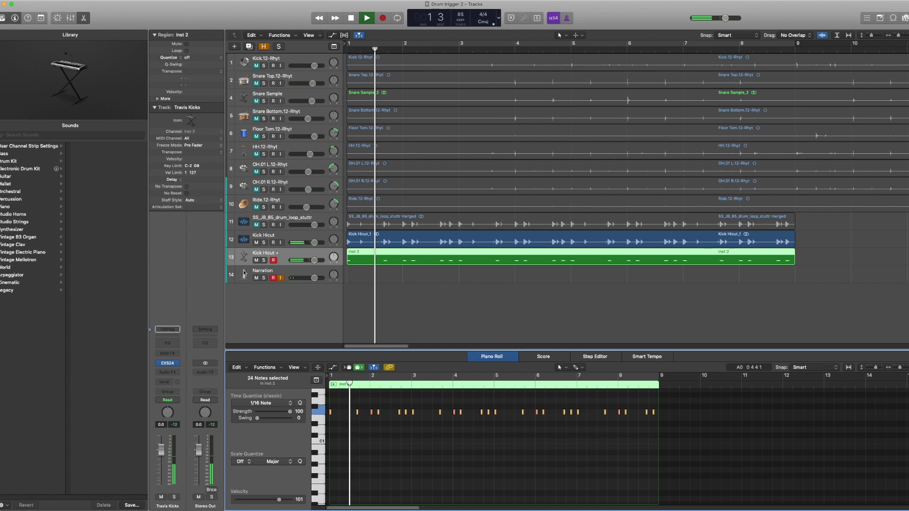
Switch the Kick Hicut + track's EXS24 sampler from stereo to mono during playback.
click(176, 363)
mouse_move(195, 378)
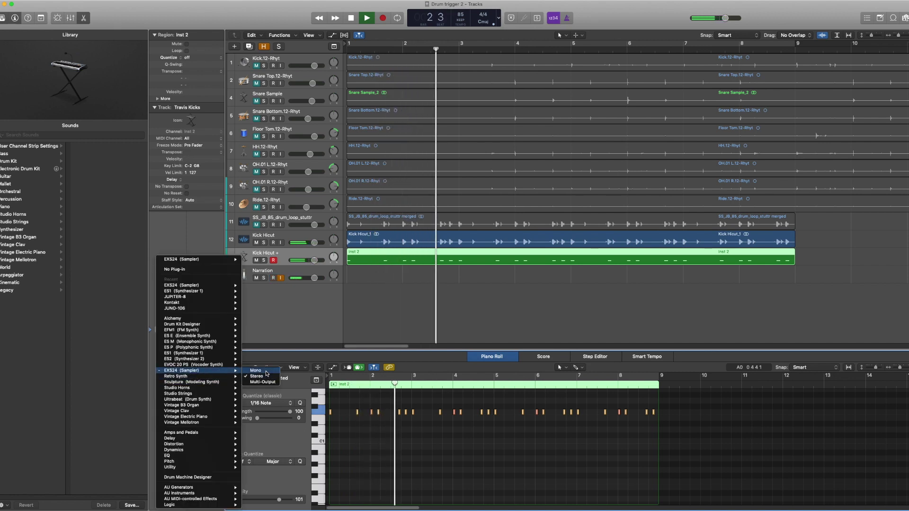
click(261, 372)
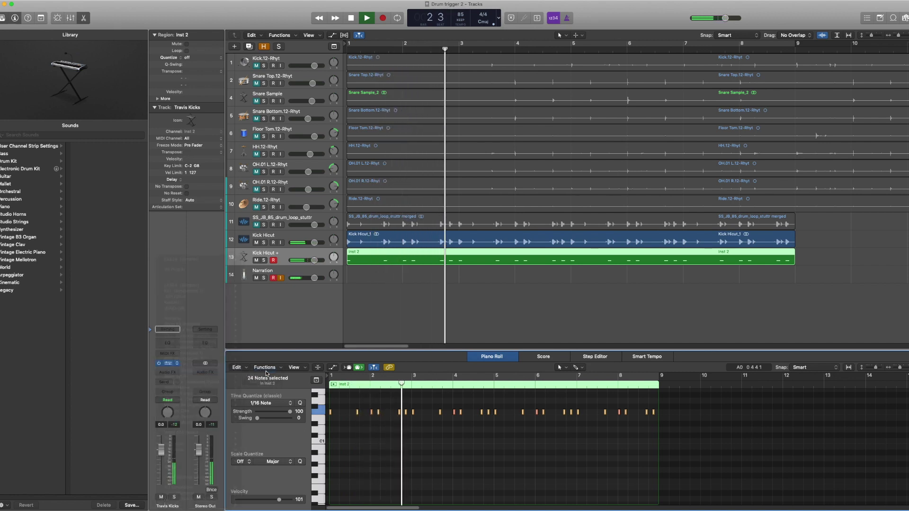
Delete the Kick Hicut audio region and its track, keeping the triggered Kick Hicut + track.
click(291, 232)
key(Delete)
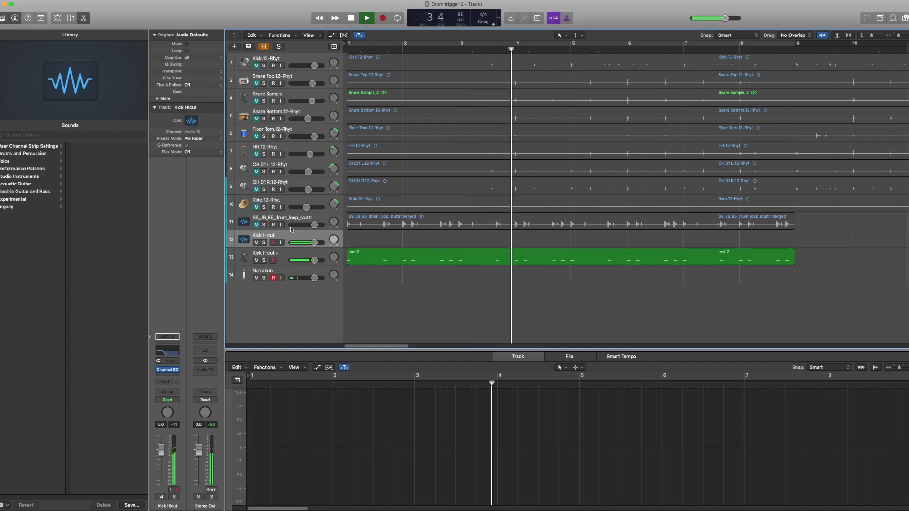
key(super+BackSpace)
Unmute the drum loop track, listen to it together with the triggered kick, and stop playback with the Narration track selected.
click(257, 226)
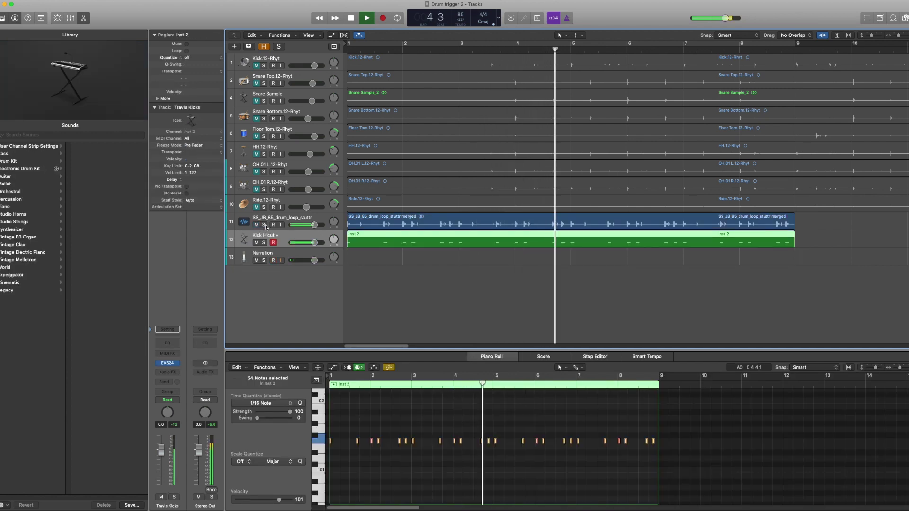
scroll(488, 280, down, 3)
key(super+Left)
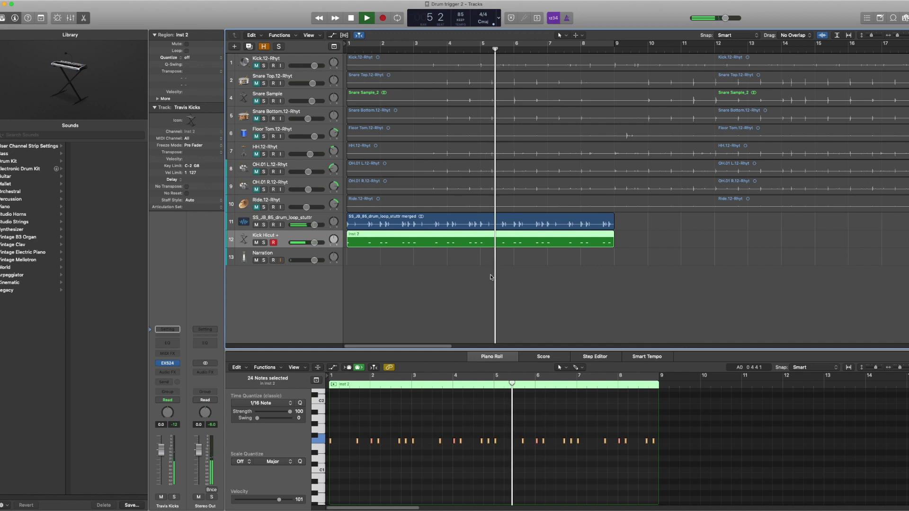
click(481, 290)
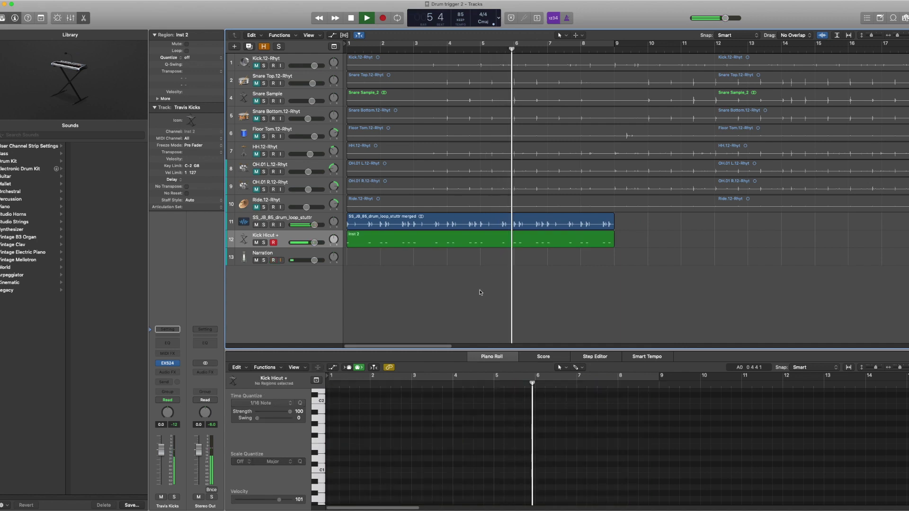
click(276, 263)
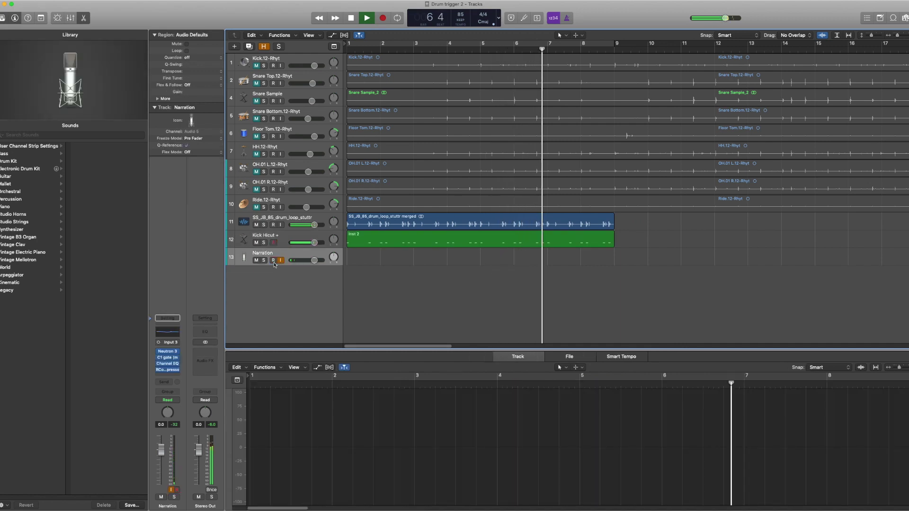
key(space)
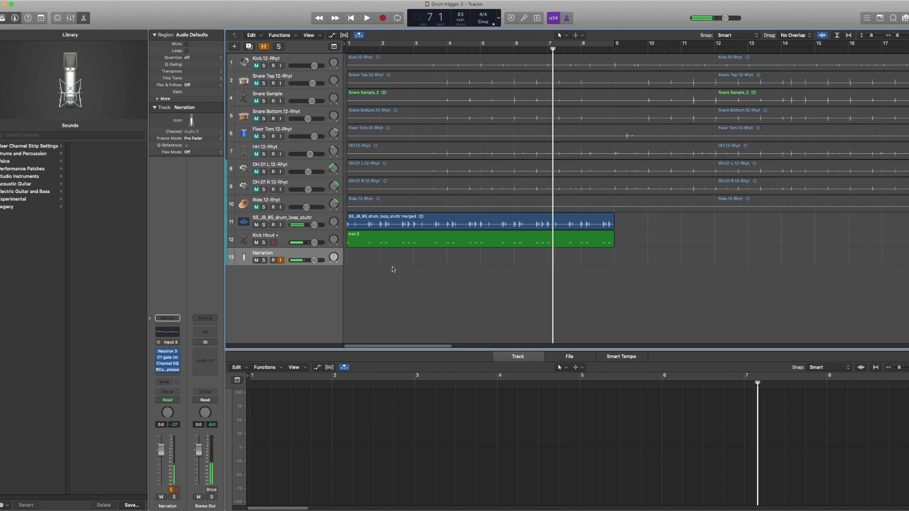
key(super+Left)
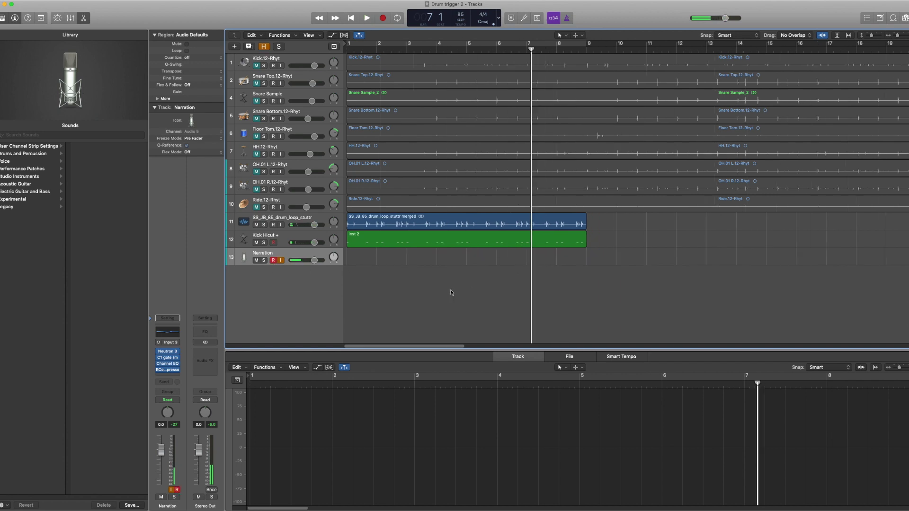